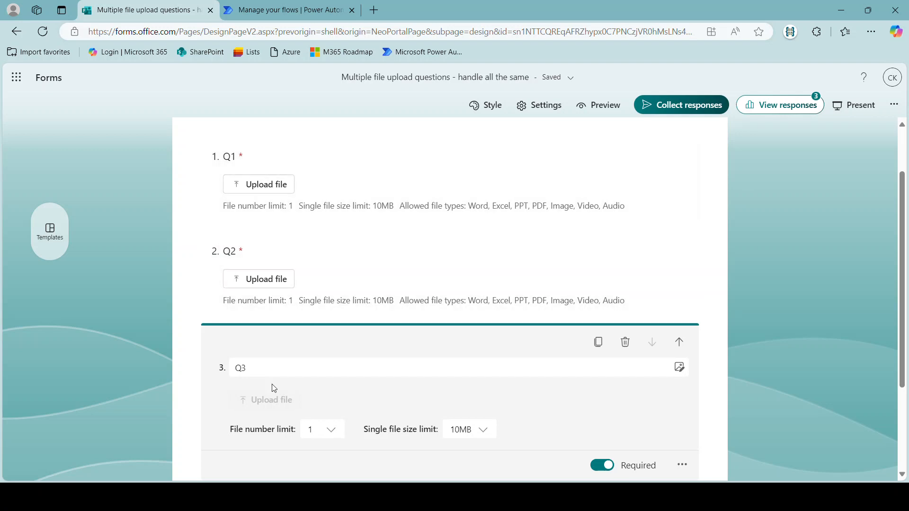
- Review the form's three file upload questions, then switch to Power Automate and open the Multiple File Qs - send all via email flow for editing
{"action": "scroll", "coordinate": [540, 398], "scroll_direction": "down", "scroll_amount": 3}
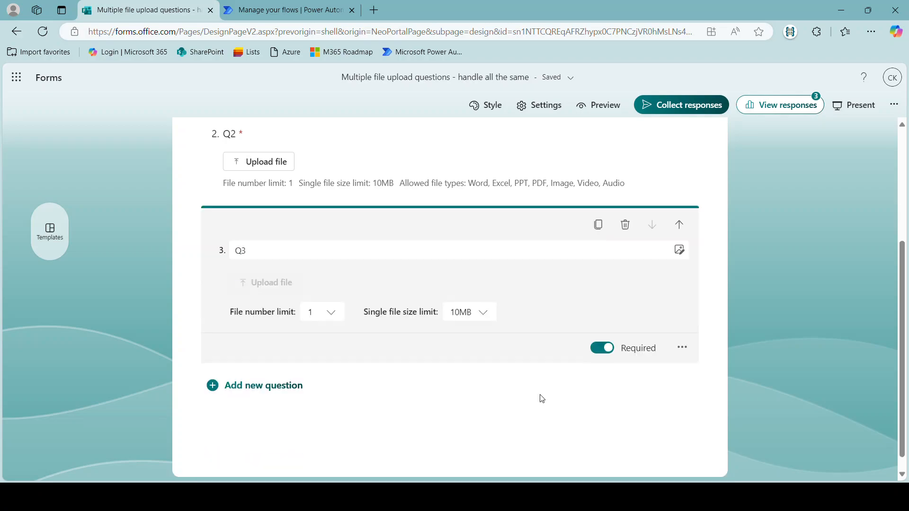
{"action": "scroll", "coordinate": [481, 381], "scroll_direction": "up", "scroll_amount": 4}
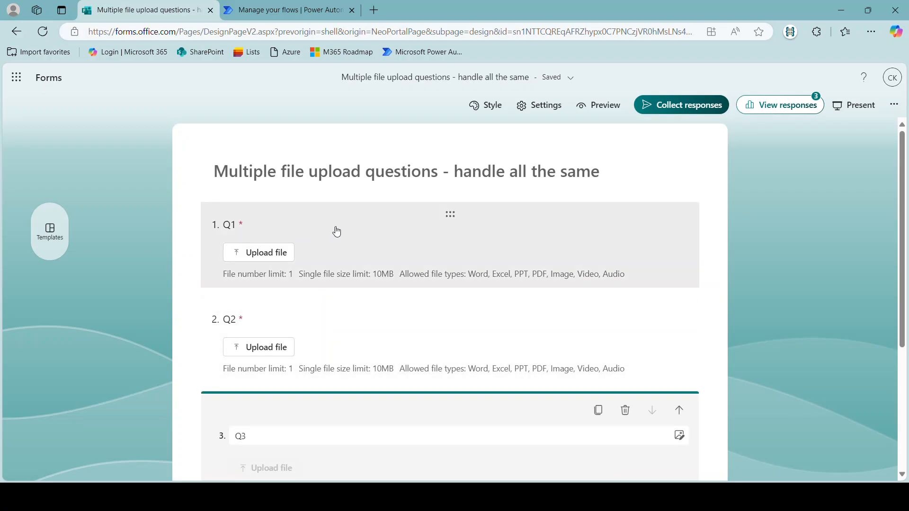
{"action": "scroll", "coordinate": [297, 331], "scroll_direction": "down", "scroll_amount": 4}
{"action": "scroll", "coordinate": [297, 333], "scroll_direction": "up", "scroll_amount": 5}
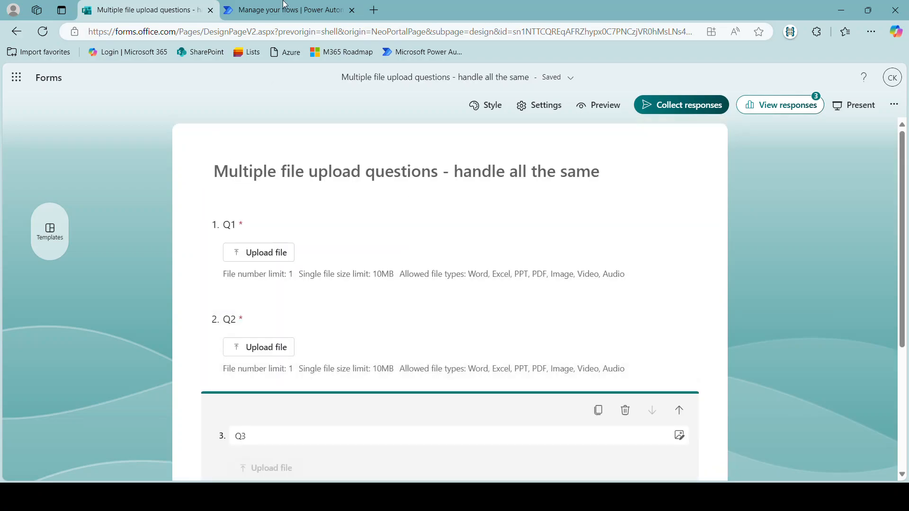
{"action": "left_click", "coordinate": [283, 8]}
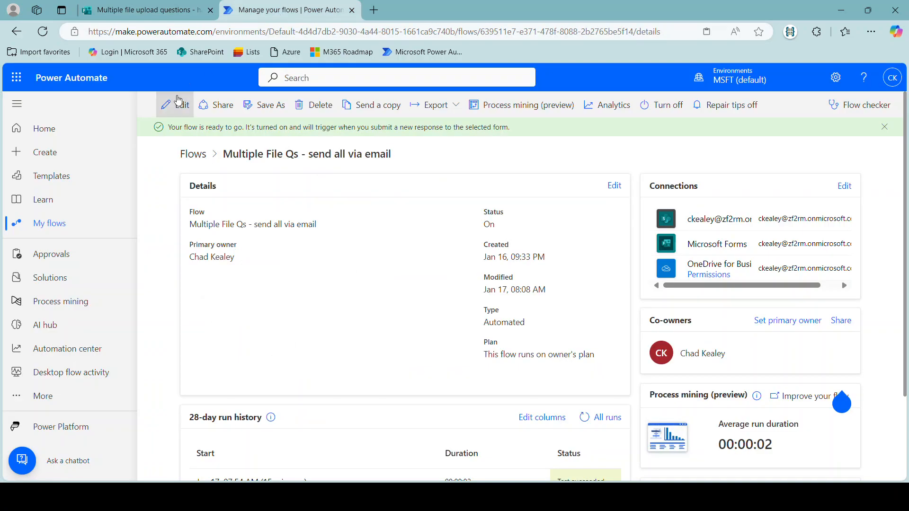
{"action": "left_click", "coordinate": [178, 105]}
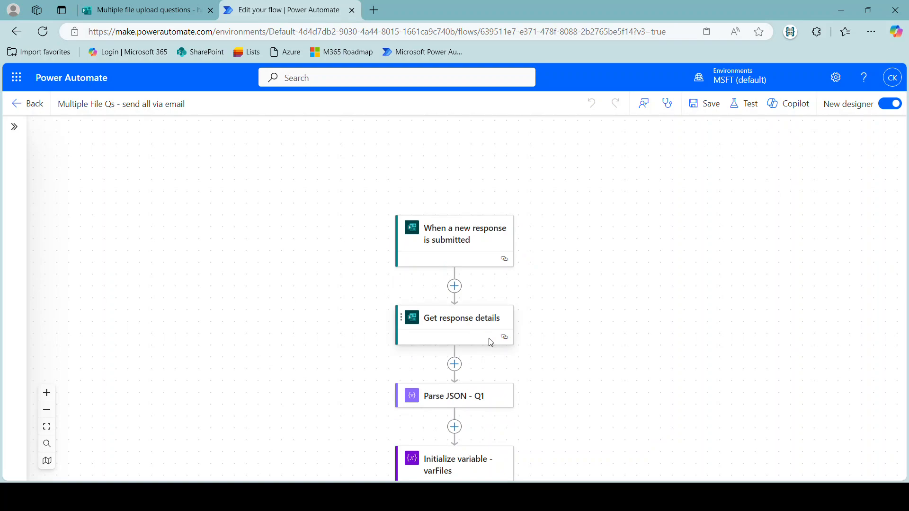
- Examine the varFiles variable initialization, the For each loop's input and the Append to array variable action inside it
{"action": "scroll", "coordinate": [470, 327], "scroll_direction": "down", "scroll_amount": 1}
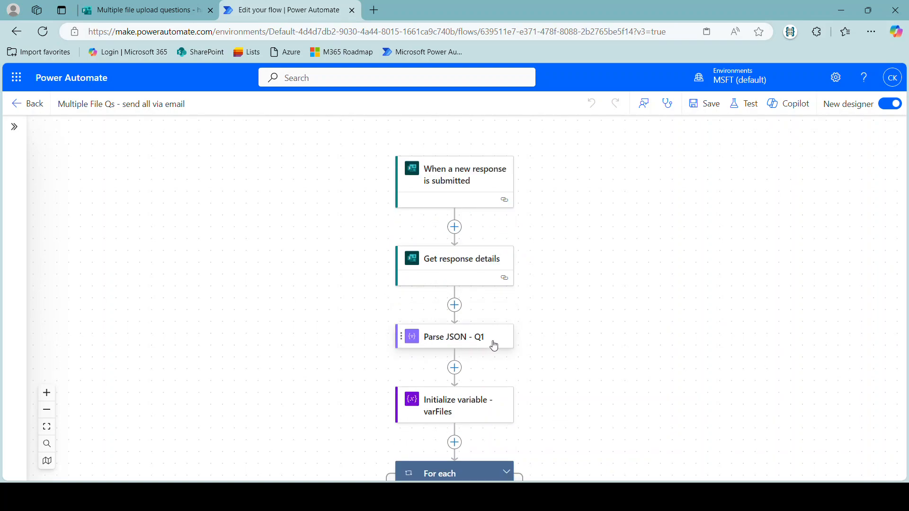
{"action": "scroll", "coordinate": [493, 343], "scroll_direction": "down", "scroll_amount": 2}
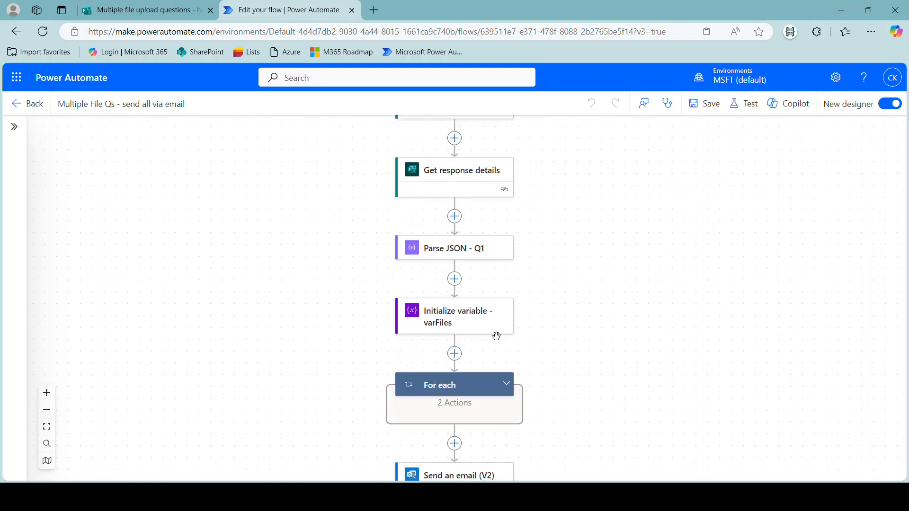
{"action": "left_click", "coordinate": [455, 325]}
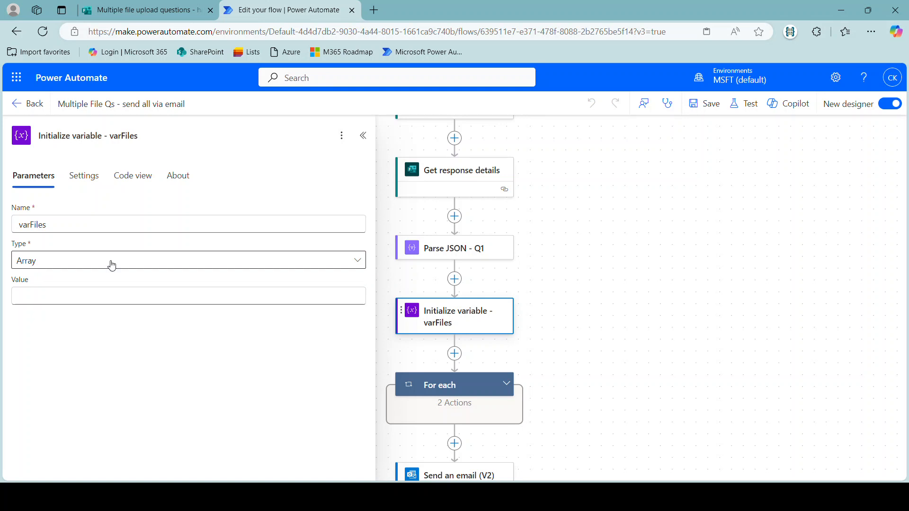
{"action": "scroll", "coordinate": [543, 312], "scroll_direction": "down", "scroll_amount": 2}
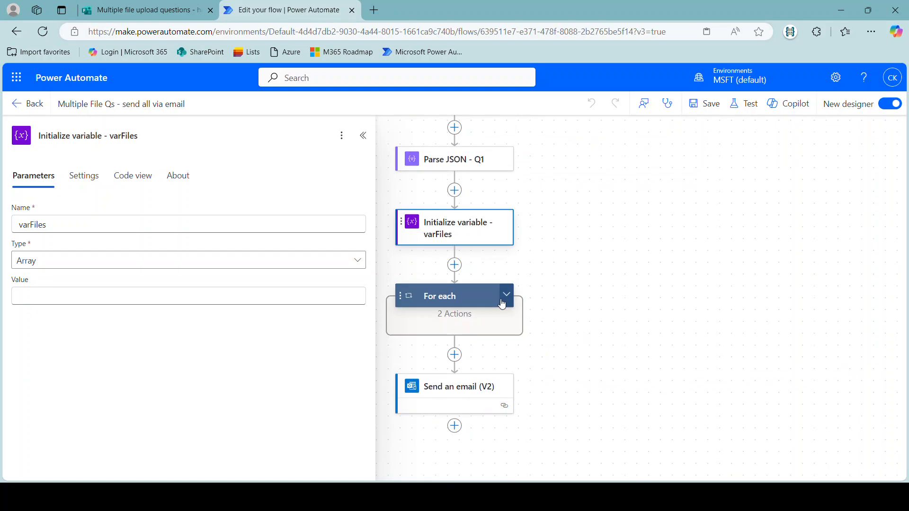
{"action": "left_click", "coordinate": [463, 295]}
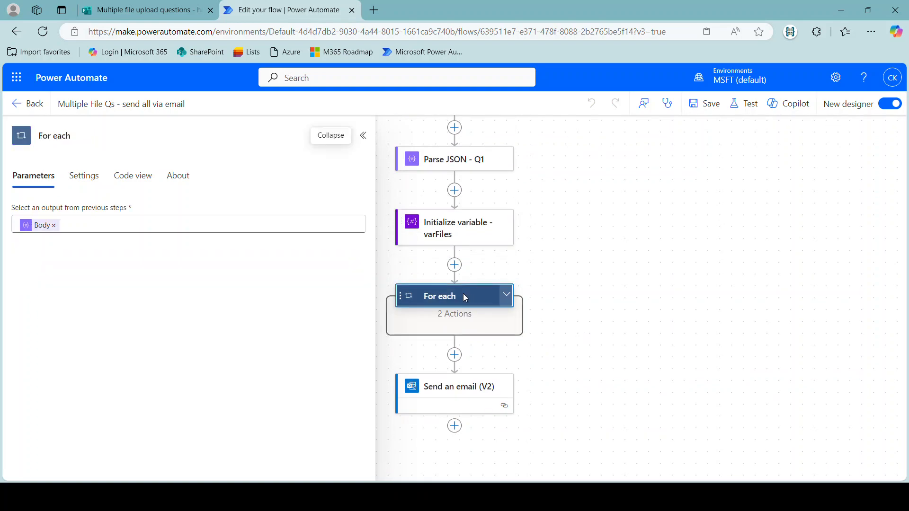
{"action": "left_click", "coordinate": [505, 298]}
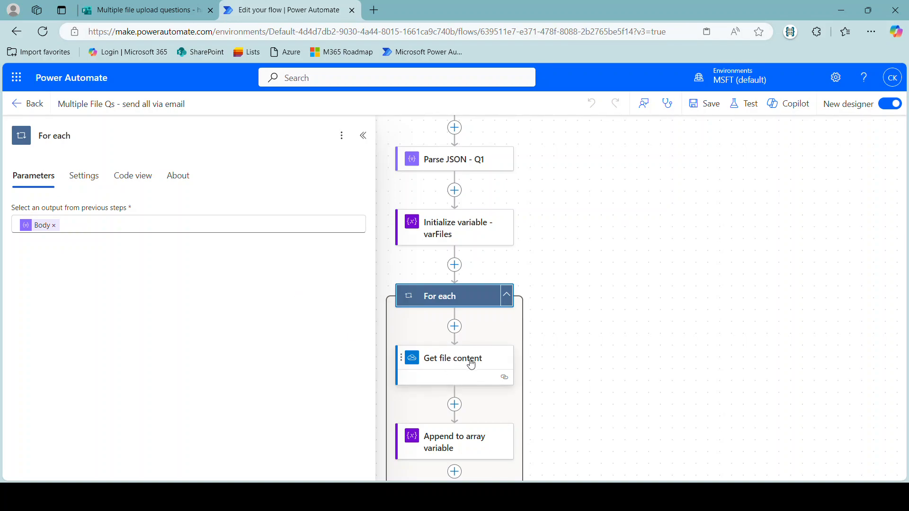
{"action": "left_click", "coordinate": [460, 444]}
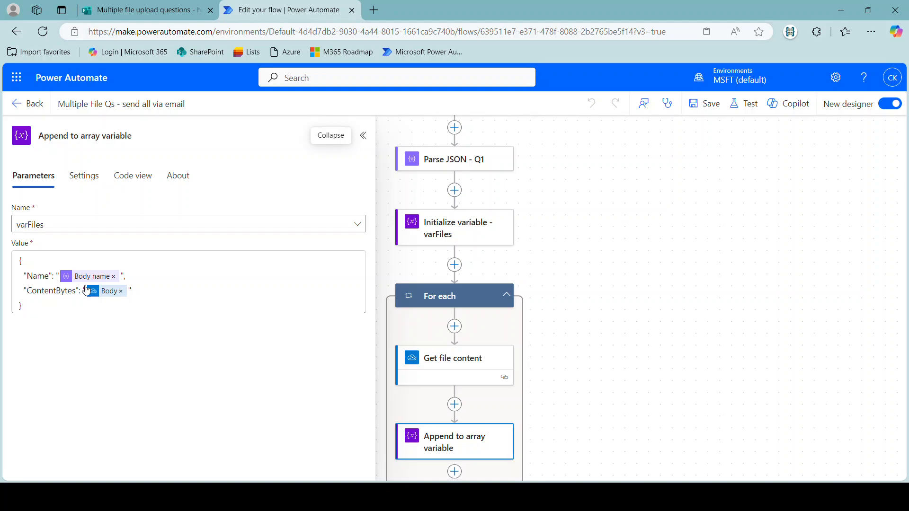
- Examine the recipient, subject, body and attachments of the Send an email (V2) action
{"action": "scroll", "coordinate": [521, 293], "scroll_direction": "down", "scroll_amount": 3}
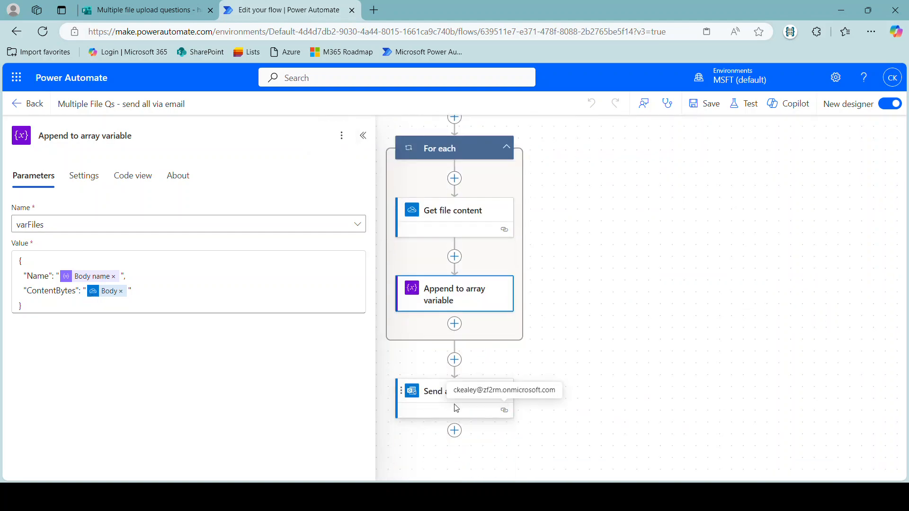
{"action": "left_click", "coordinate": [432, 398]}
{"action": "scroll", "coordinate": [160, 355], "scroll_direction": "down", "scroll_amount": 2}
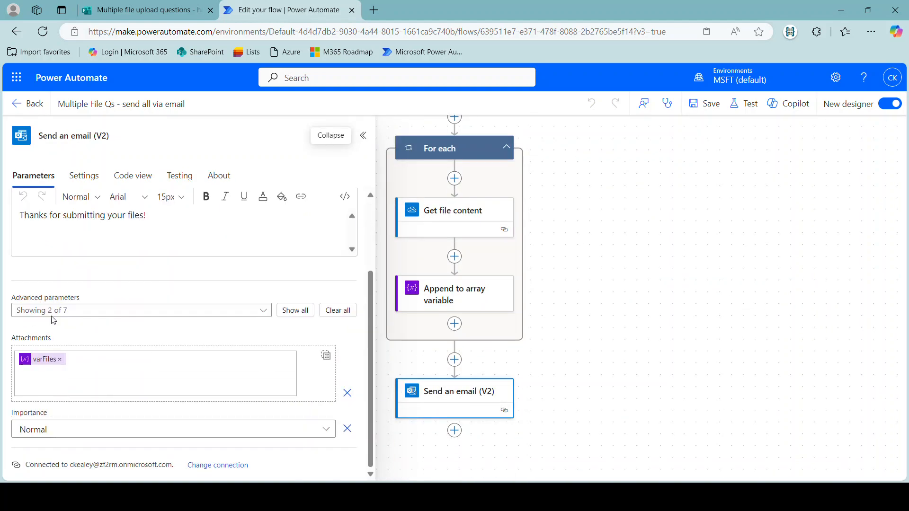
{"action": "scroll", "coordinate": [121, 245], "scroll_direction": "up", "scroll_amount": 2}
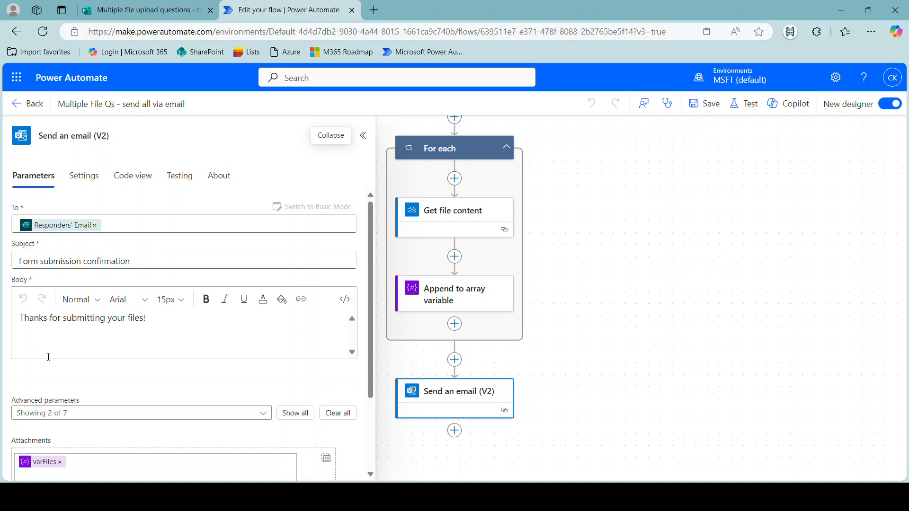
{"action": "scroll", "coordinate": [50, 356], "scroll_direction": "down", "scroll_amount": 2}
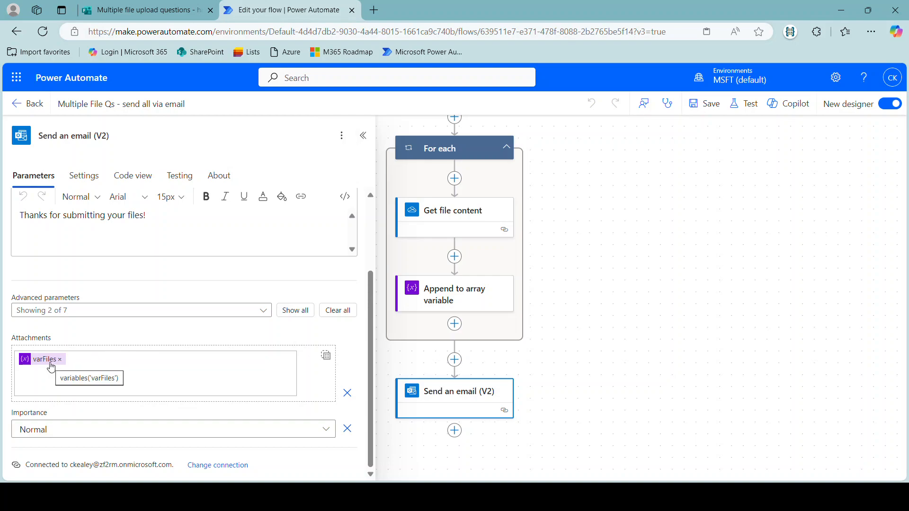
{"action": "scroll", "coordinate": [382, 316], "scroll_direction": "up", "scroll_amount": 2}
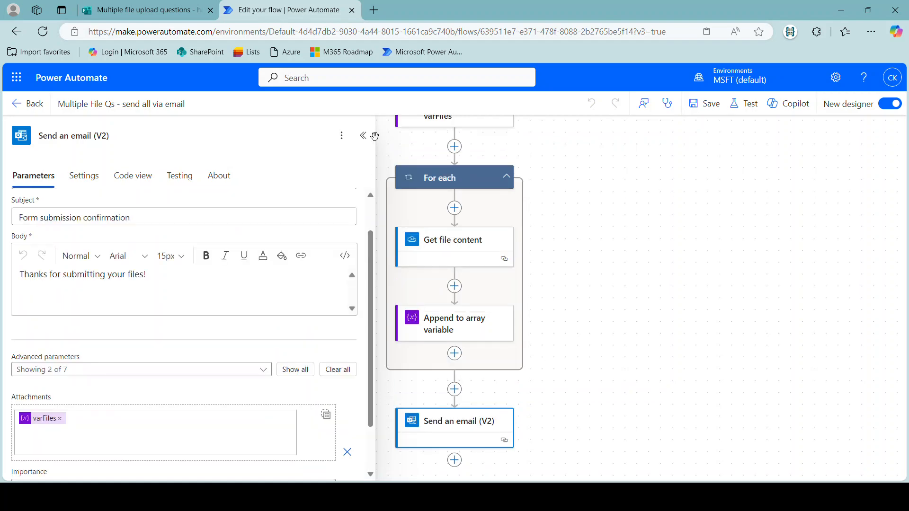
{"action": "left_click", "coordinate": [362, 136]}
- Copy the Parse JSON - Q1 action and paste the copy directly after it
{"action": "scroll", "coordinate": [494, 271], "scroll_direction": "up", "scroll_amount": 2}
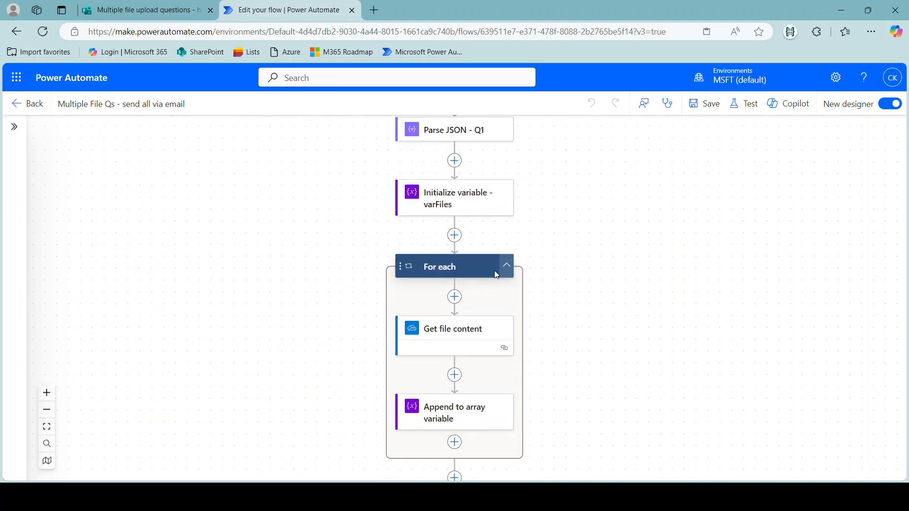
{"action": "scroll", "coordinate": [493, 274], "scroll_direction": "up", "scroll_amount": 2}
{"action": "scroll", "coordinate": [539, 280], "scroll_direction": "up", "scroll_amount": 2}
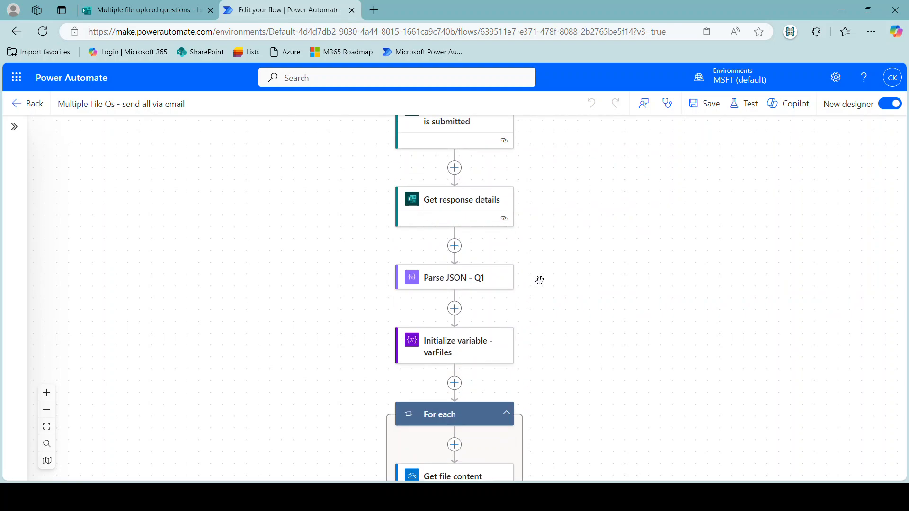
{"action": "right_click", "coordinate": [461, 286]}
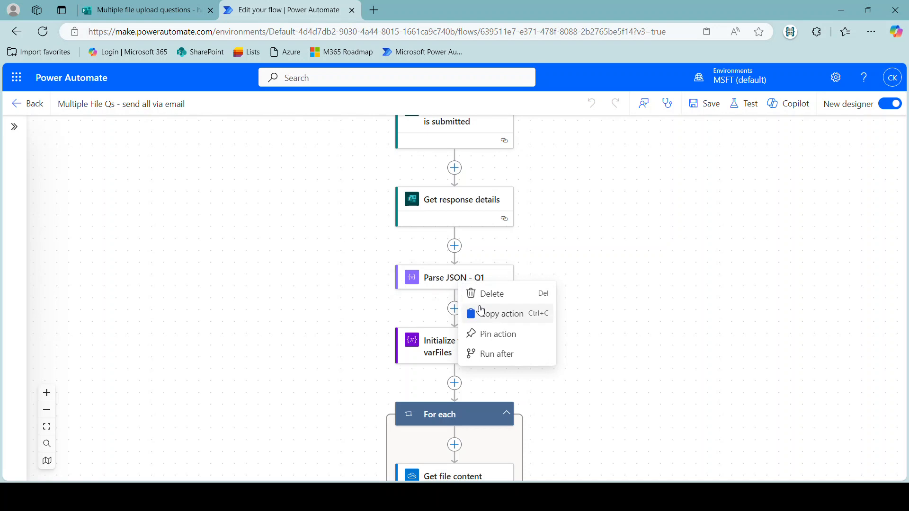
{"action": "left_click", "coordinate": [501, 313]}
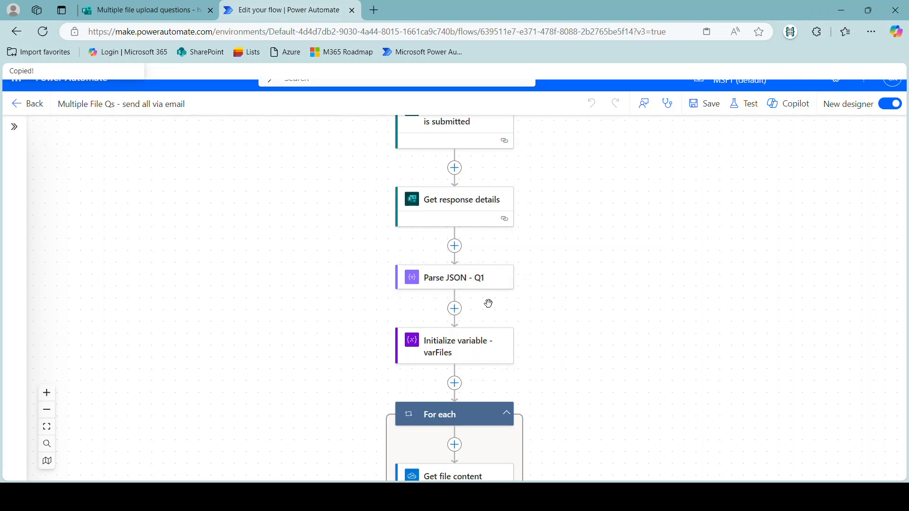
{"action": "left_click", "coordinate": [454, 308]}
{"action": "mouse_move", "coordinate": [499, 312]}
{"action": "left_click", "coordinate": [648, 310]}
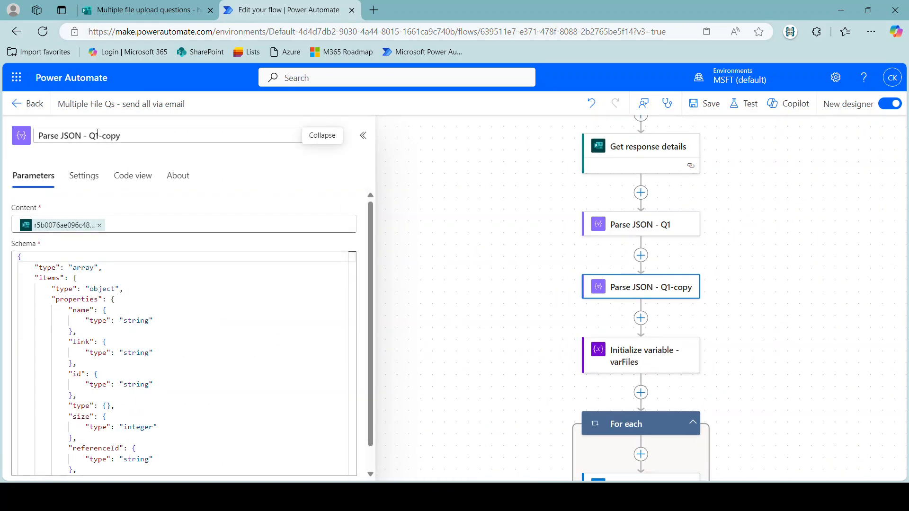
- Rename the pasted action Parse JSON - Q2 and set its content to the Q2 answer from Get response details
{"action": "left_click_drag", "start_coordinate": [95, 136], "coordinate": [145, 136]}
{"action": "type", "text": "2"}
{"action": "key", "text": "Return"}
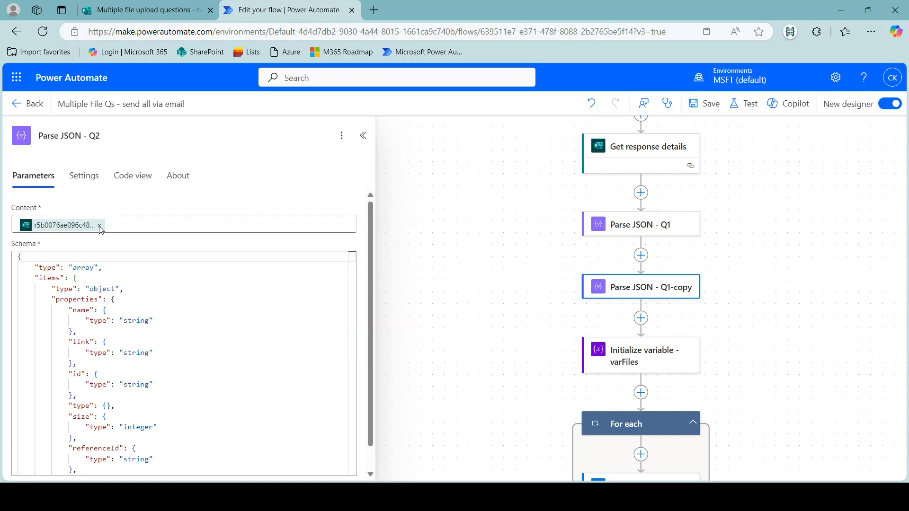
{"action": "left_click", "coordinate": [101, 228]}
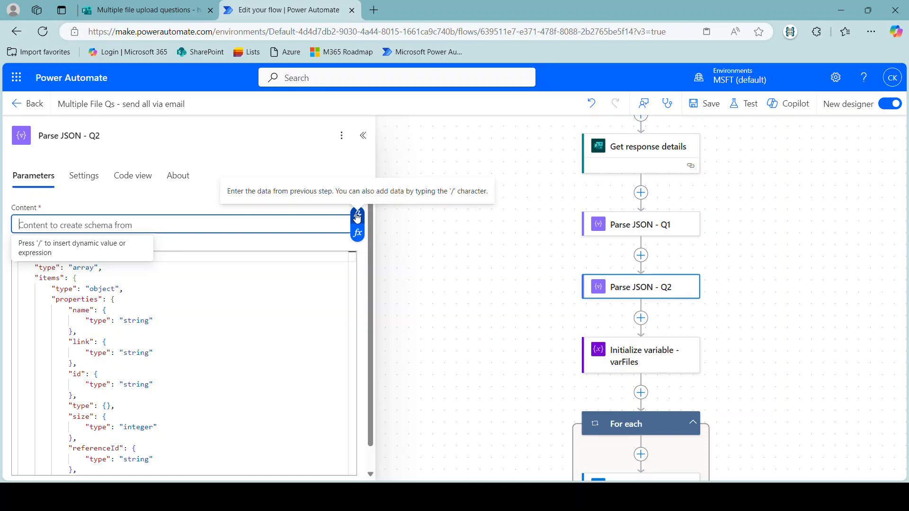
{"action": "left_click", "coordinate": [357, 215]}
{"action": "scroll", "coordinate": [421, 312], "scroll_direction": "down", "scroll_amount": 3}
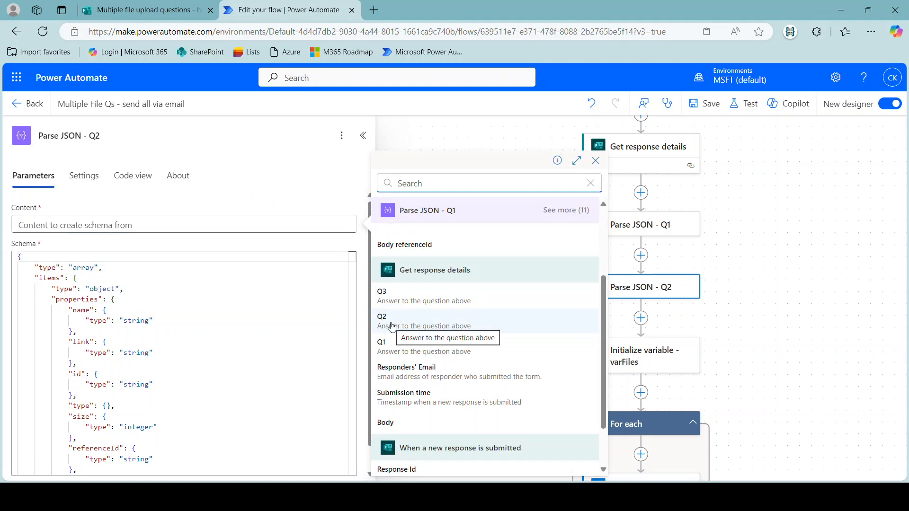
{"action": "left_click", "coordinate": [392, 327]}
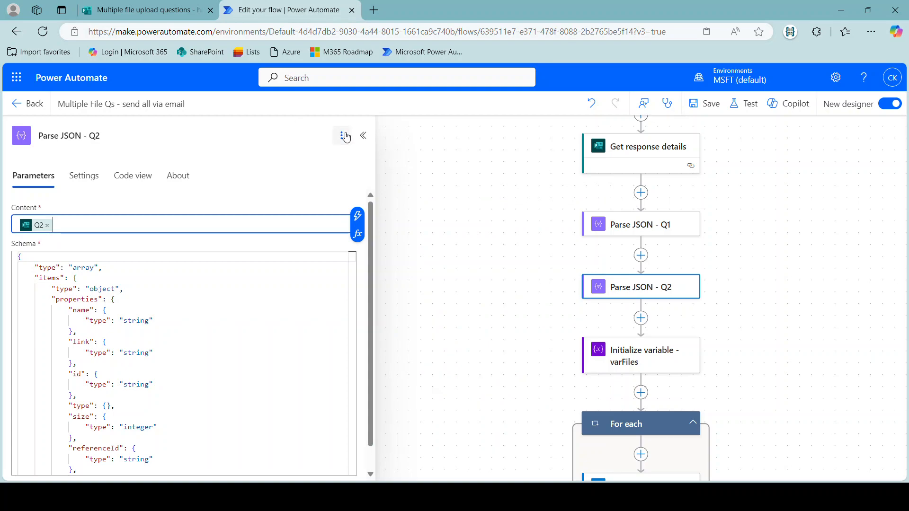
- Copy the Parse JSON - Q2 action and paste the copy directly after it
{"action": "right_click", "coordinate": [661, 291]}
{"action": "left_click", "coordinate": [675, 319]}
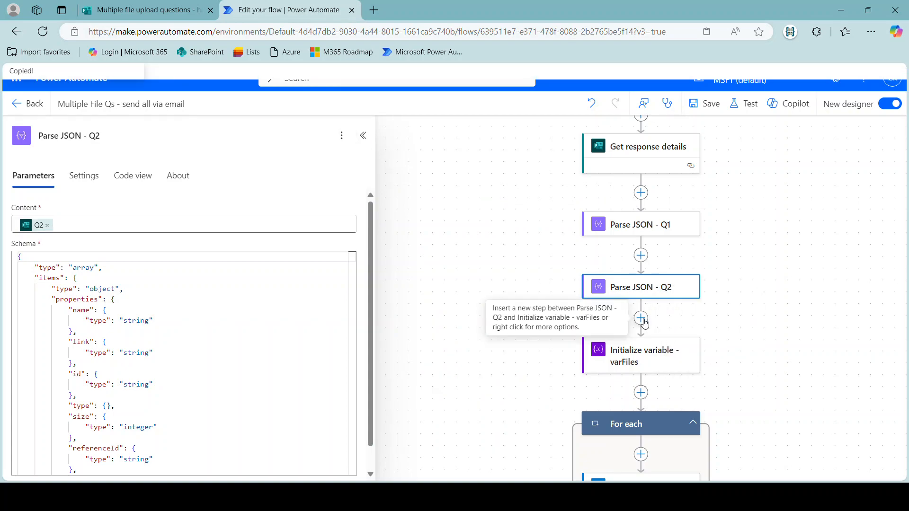
{"action": "right_click", "coordinate": [642, 318]}
{"action": "mouse_move", "coordinate": [686, 318]}
{"action": "left_click", "coordinate": [829, 318]}
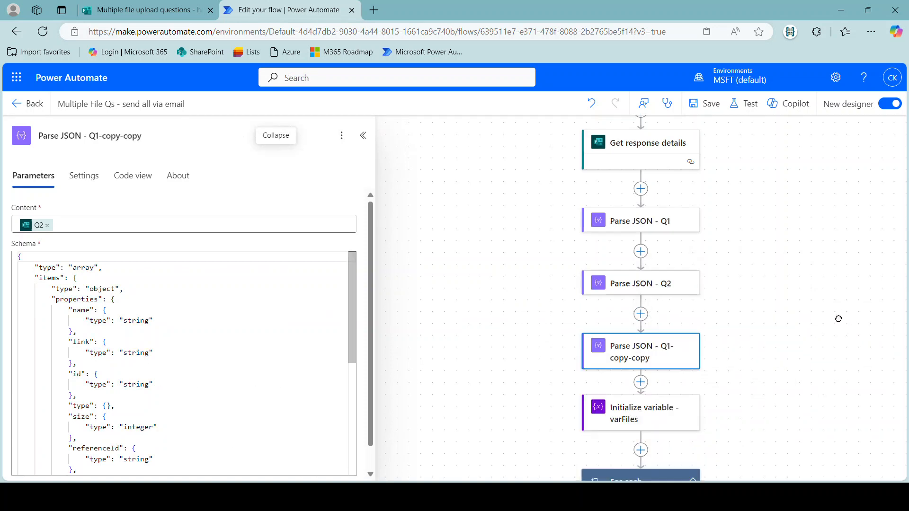
- Rename the second pasted action Parse JSON - Q3 and set its content to the Q3 answer from Get response details
{"action": "left_click", "coordinate": [659, 360]}
{"action": "left_click", "coordinate": [96, 136]}
{"action": "left_click_drag", "start_coordinate": [95, 136], "coordinate": [181, 135]}
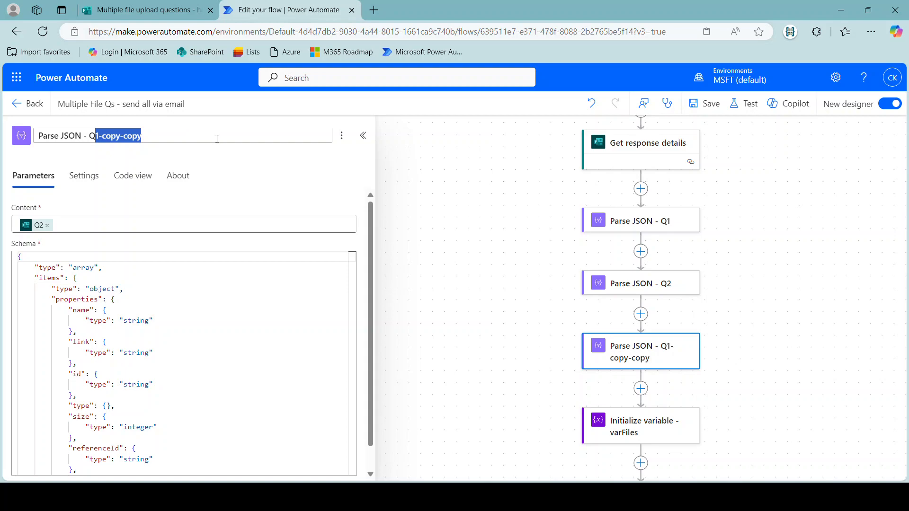
{"action": "type", "text": "3"}
{"action": "left_click", "coordinate": [112, 208]}
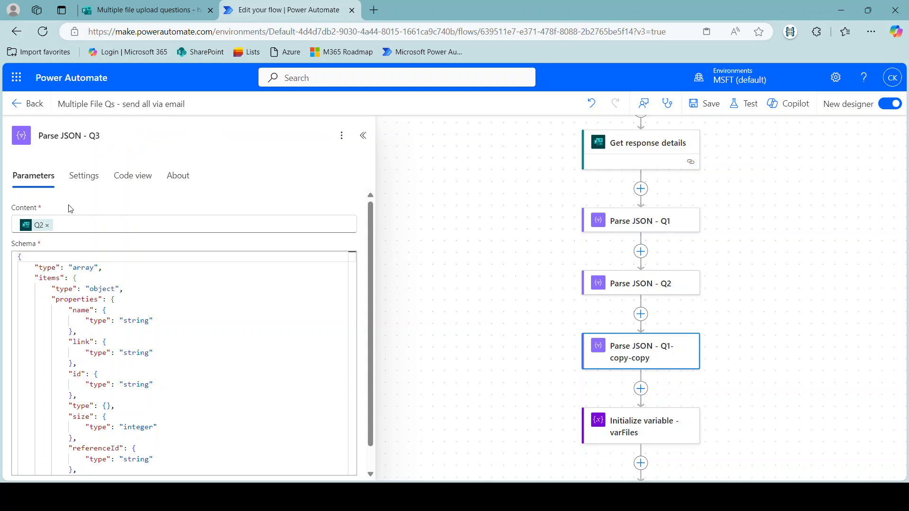
{"action": "left_click", "coordinate": [49, 226]}
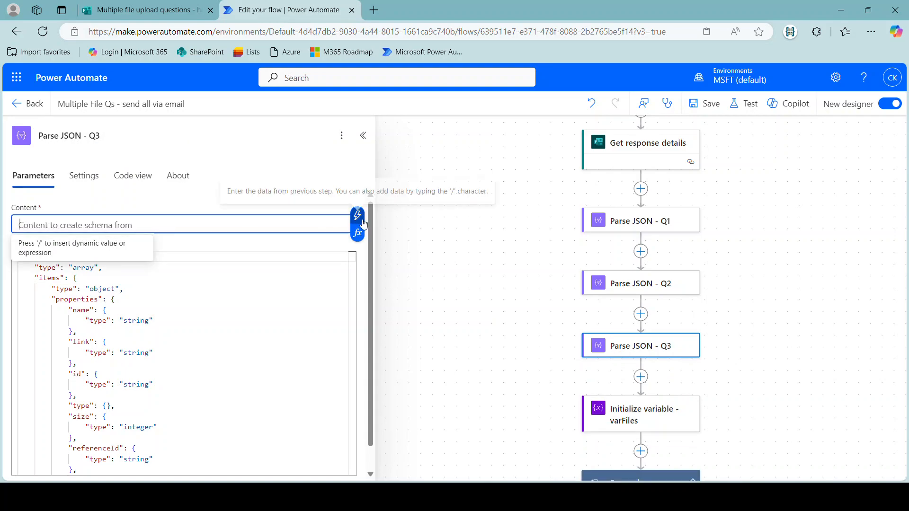
{"action": "left_click", "coordinate": [358, 215]}
{"action": "scroll", "coordinate": [489, 350], "scroll_direction": "down", "scroll_amount": 3}
{"action": "scroll", "coordinate": [489, 350], "scroll_direction": "down", "scroll_amount": 3}
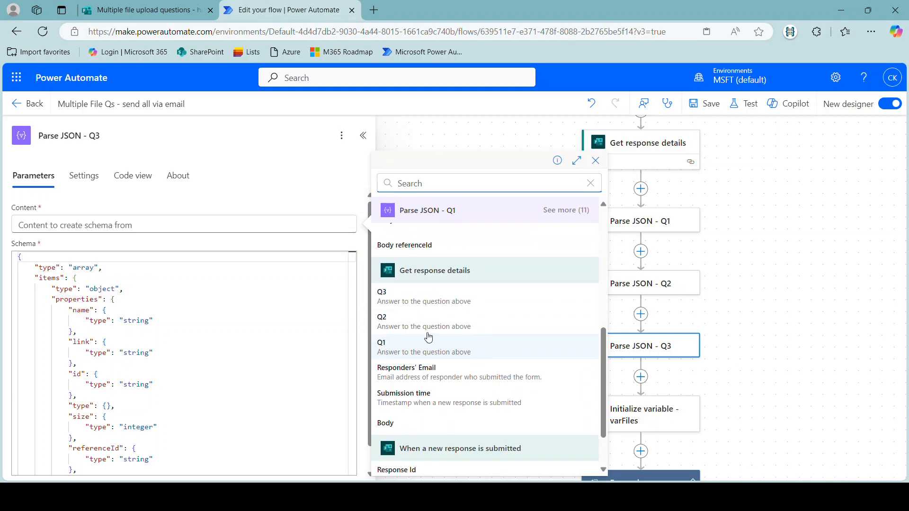
{"action": "left_click", "coordinate": [404, 295]}
- Add a Compose action directly after Parse JSON - Q3 and rename it Compose - merge file data
{"action": "scroll", "coordinate": [534, 265], "scroll_direction": "down", "scroll_amount": 2}
{"action": "scroll", "coordinate": [528, 268], "scroll_direction": "up", "scroll_amount": 3}
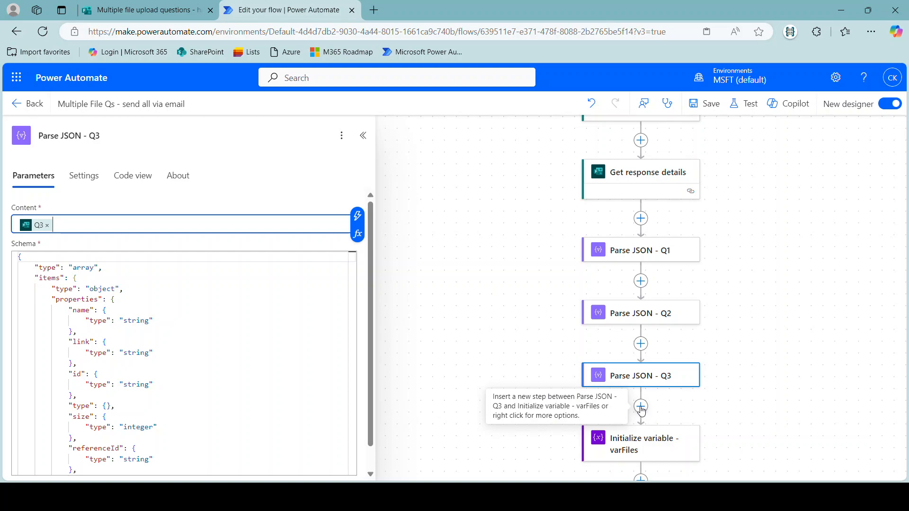
{"action": "left_click", "coordinate": [641, 407]}
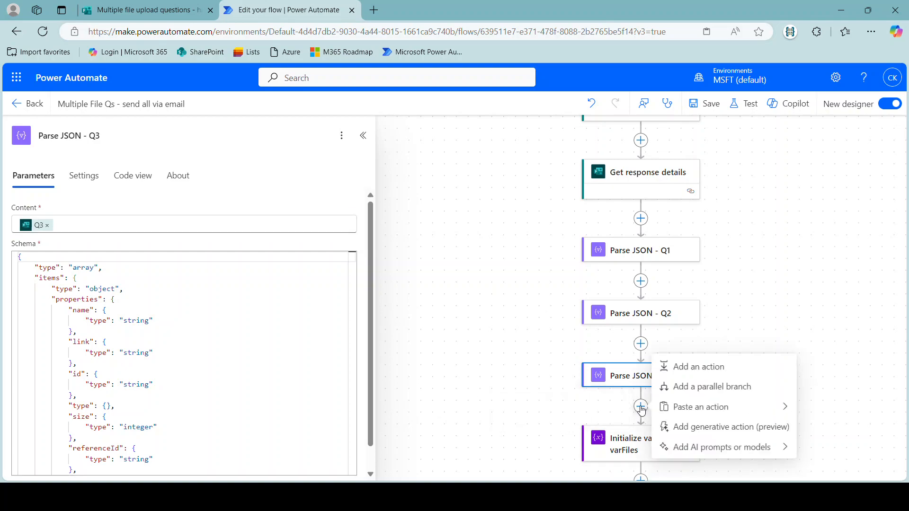
{"action": "left_click", "coordinate": [687, 370]}
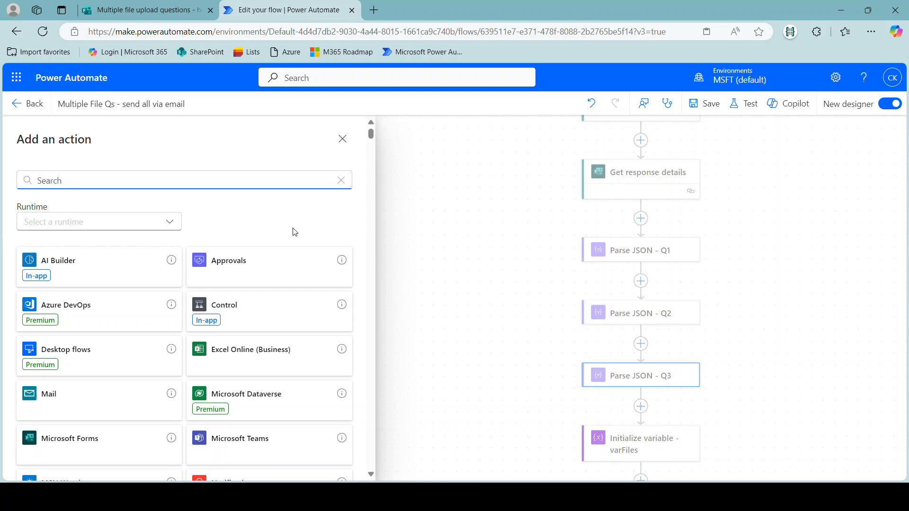
{"action": "type", "text": "compu"}
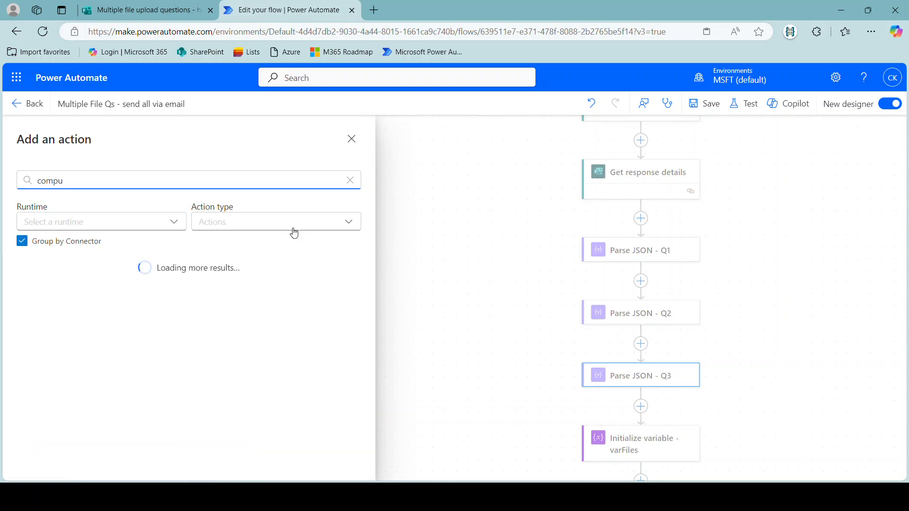
{"action": "key", "text": "BackSpace"}
{"action": "type", "text": "ose"}
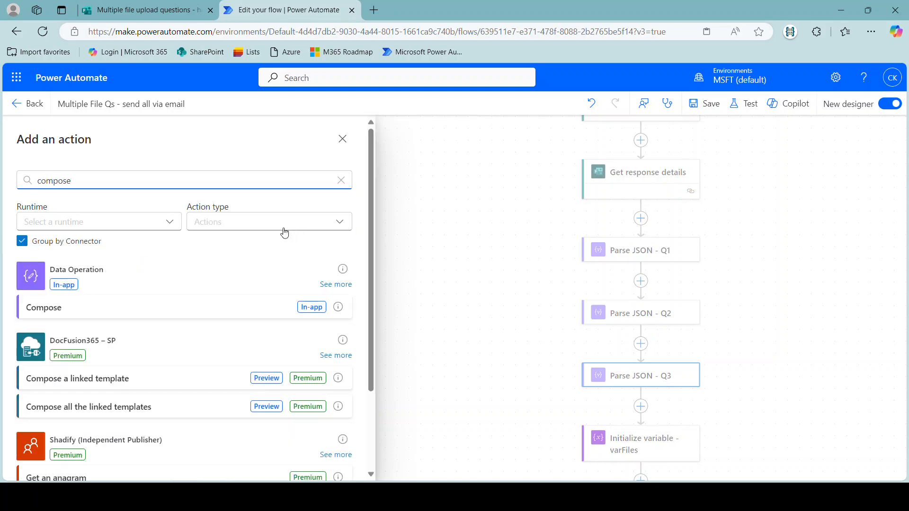
{"action": "left_click", "coordinate": [49, 314]}
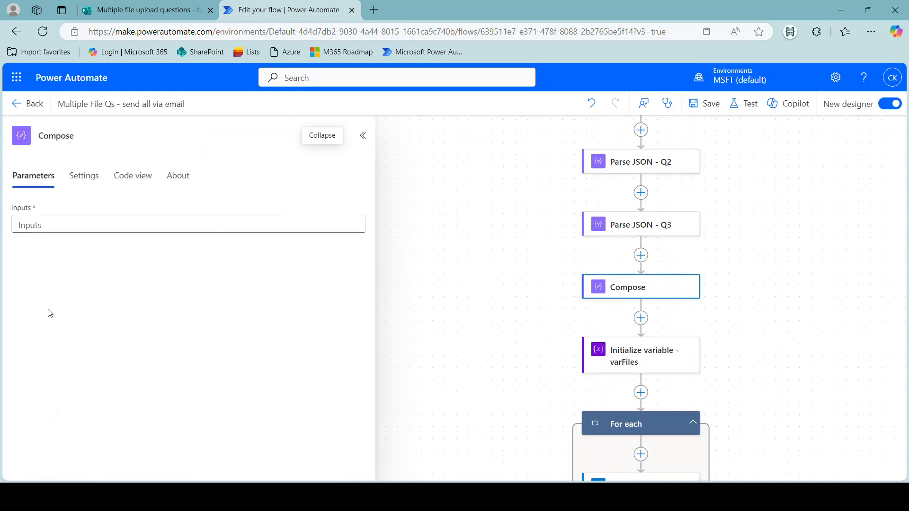
{"action": "left_click", "coordinate": [76, 137]}
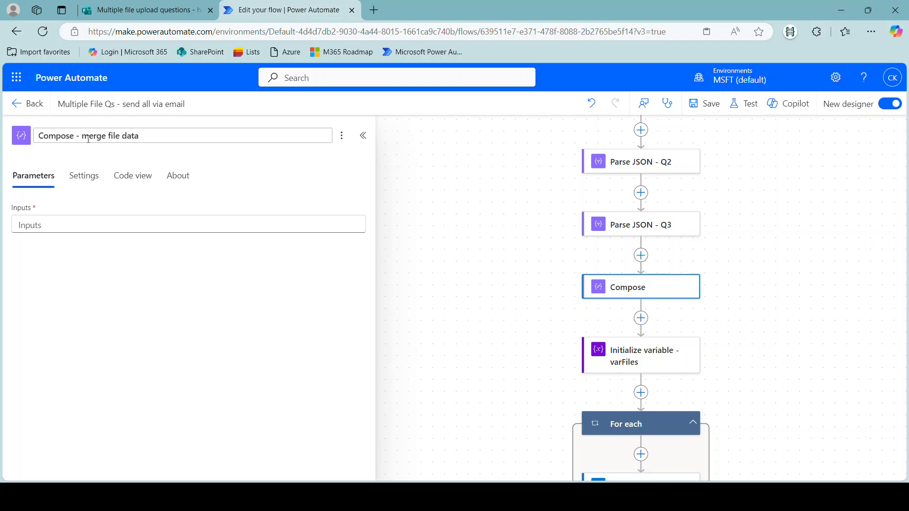
- Start a union() expression for the inputs of the Compose - merge file data action
{"action": "left_click", "coordinate": [50, 225]}
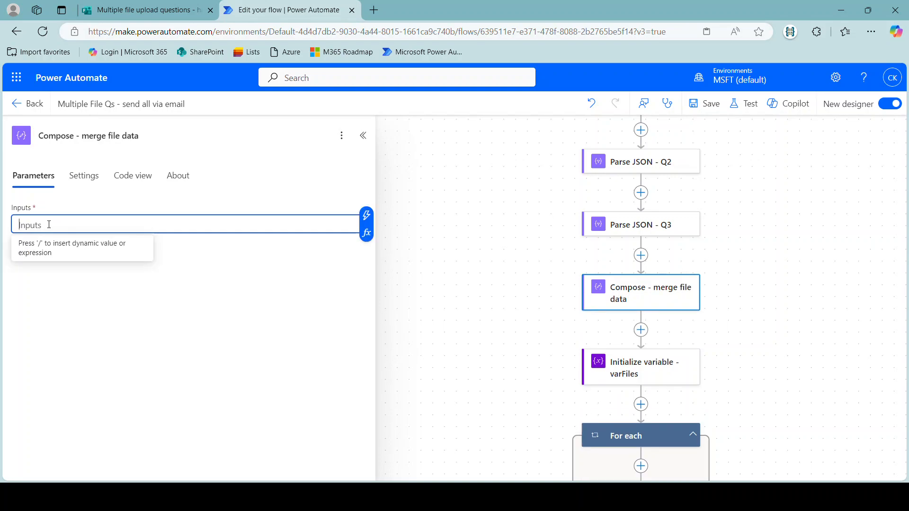
{"action": "left_click", "coordinate": [366, 233]}
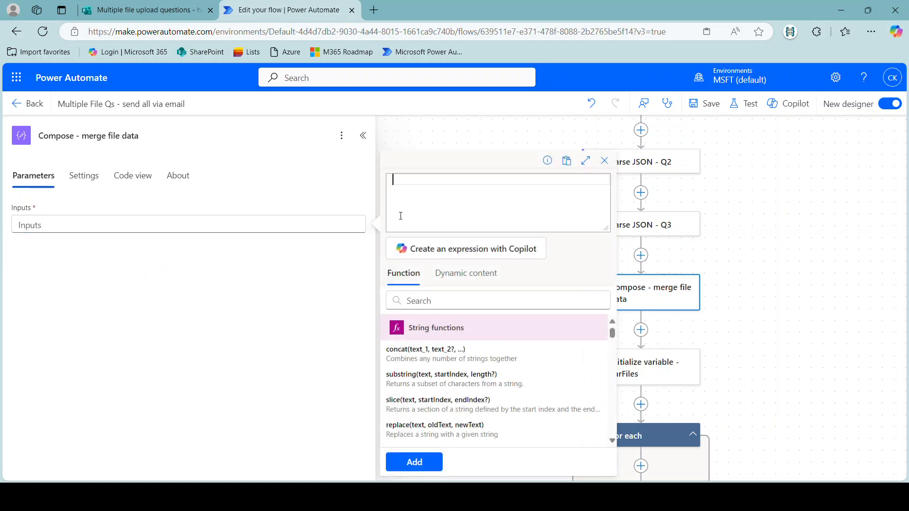
{"action": "type", "text": "union"}
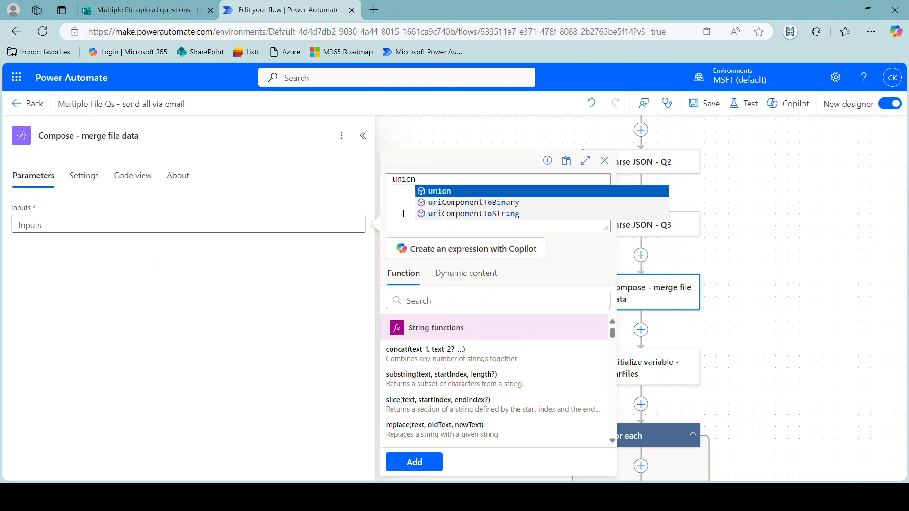
{"action": "key", "text": "Return"}
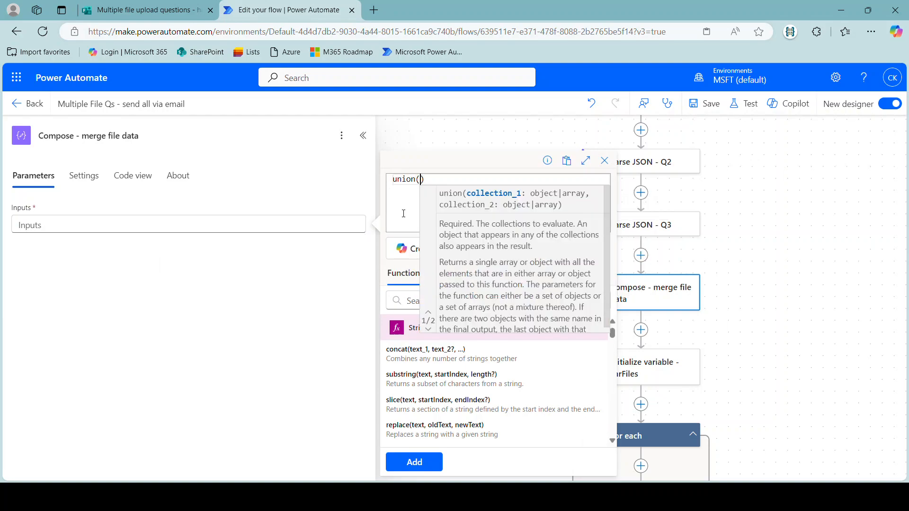
- Find the Body dynamic content and insert the Parse JSON - Q1 Body as the first argument of union()
{"action": "left_click", "coordinate": [410, 299]}
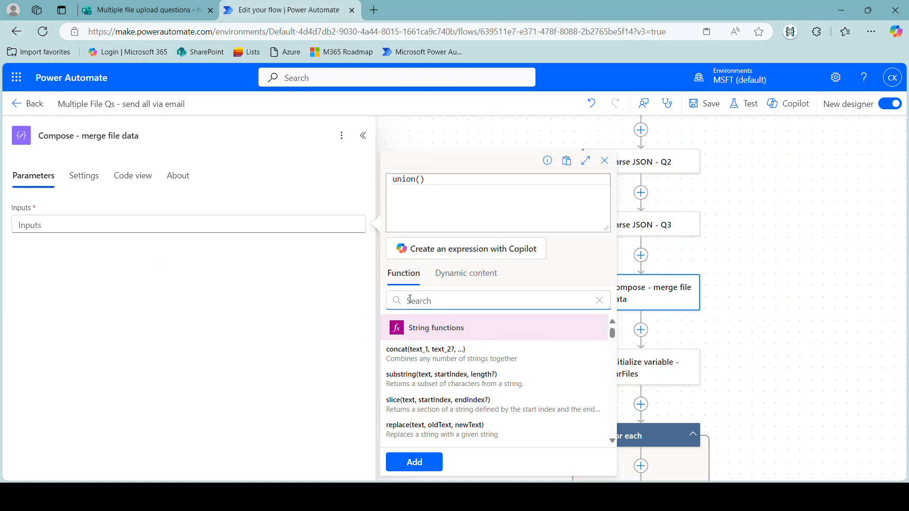
{"action": "type", "text": "a"}
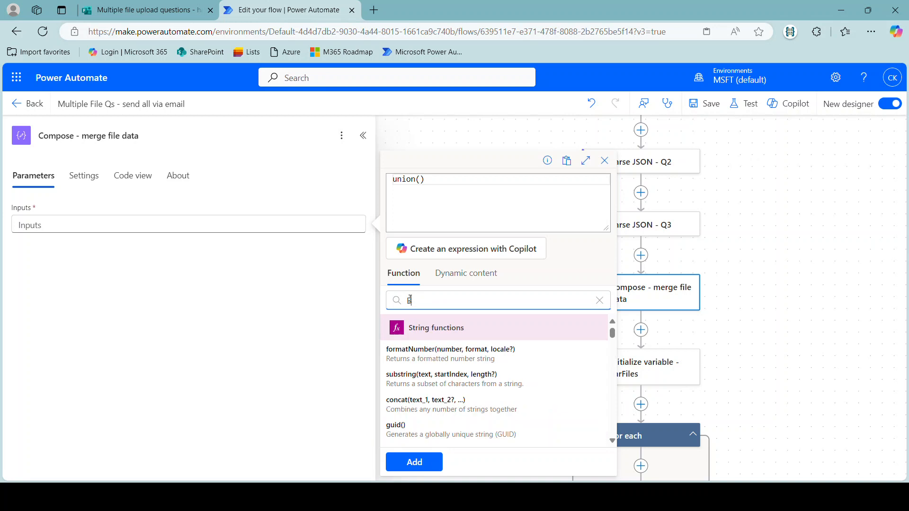
{"action": "type", "text": "ody"}
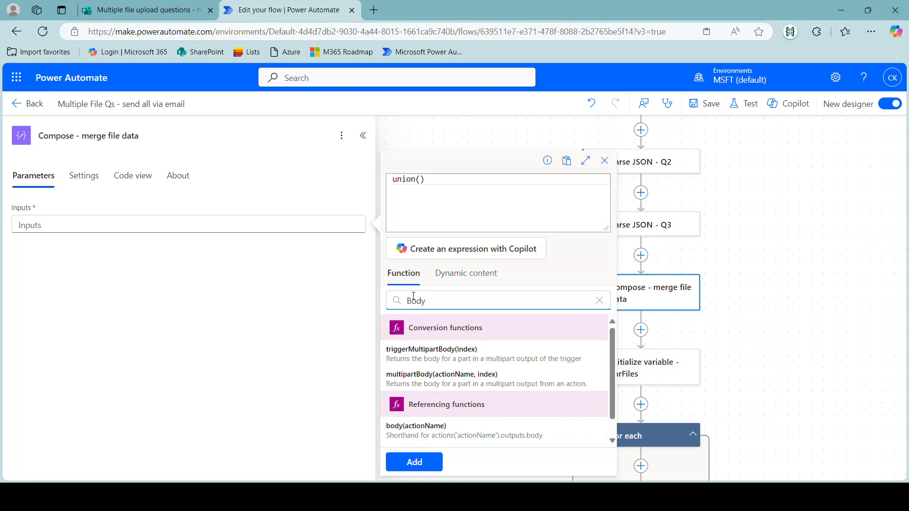
{"action": "scroll", "coordinate": [430, 357], "scroll_direction": "down", "scroll_amount": 1}
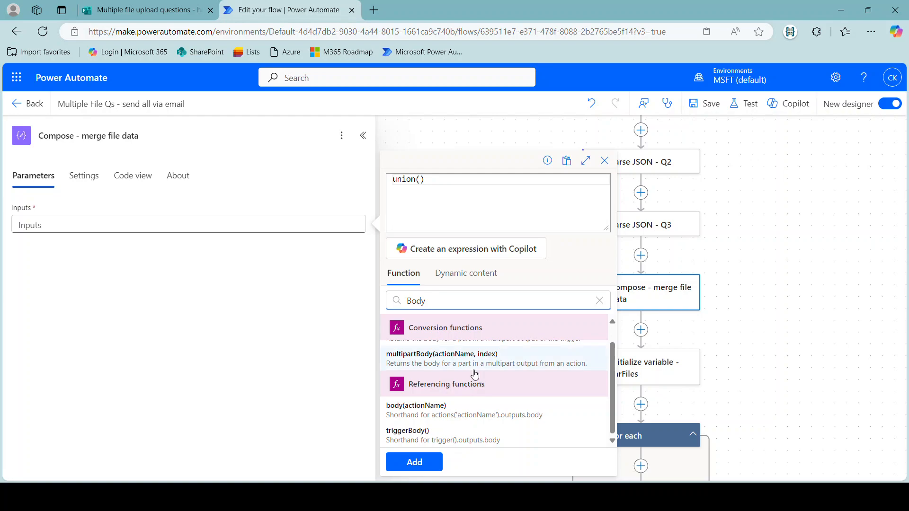
{"action": "scroll", "coordinate": [481, 379], "scroll_direction": "up", "scroll_amount": 1}
{"action": "left_click", "coordinate": [455, 273]}
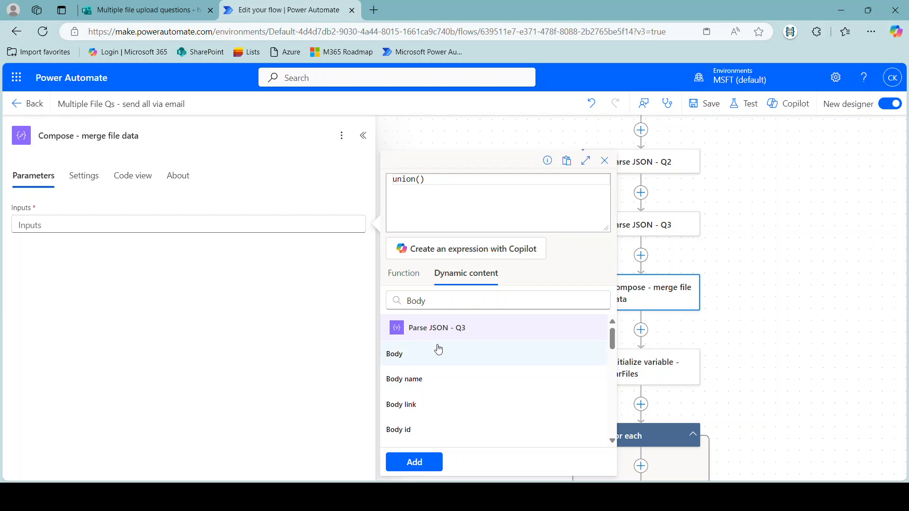
{"action": "scroll", "coordinate": [440, 356], "scroll_direction": "down", "scroll_amount": 5}
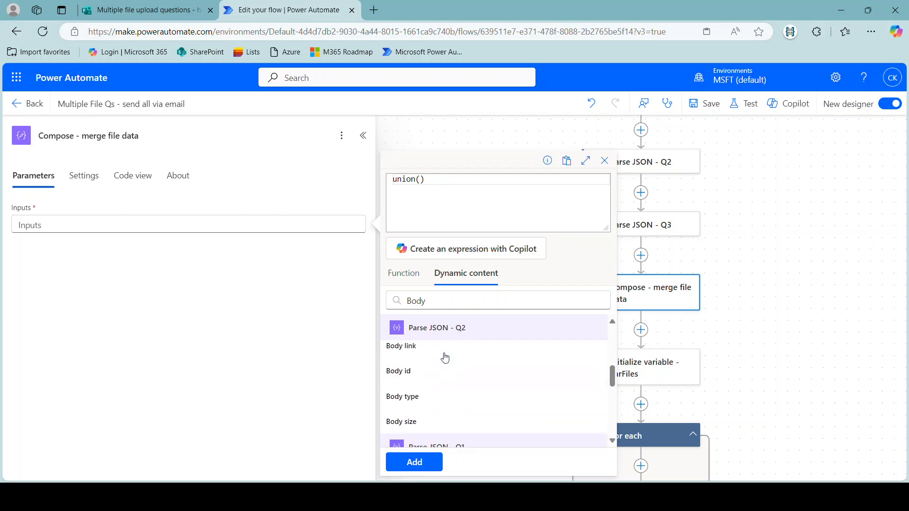
{"action": "scroll", "coordinate": [446, 364], "scroll_direction": "down", "scroll_amount": 2}
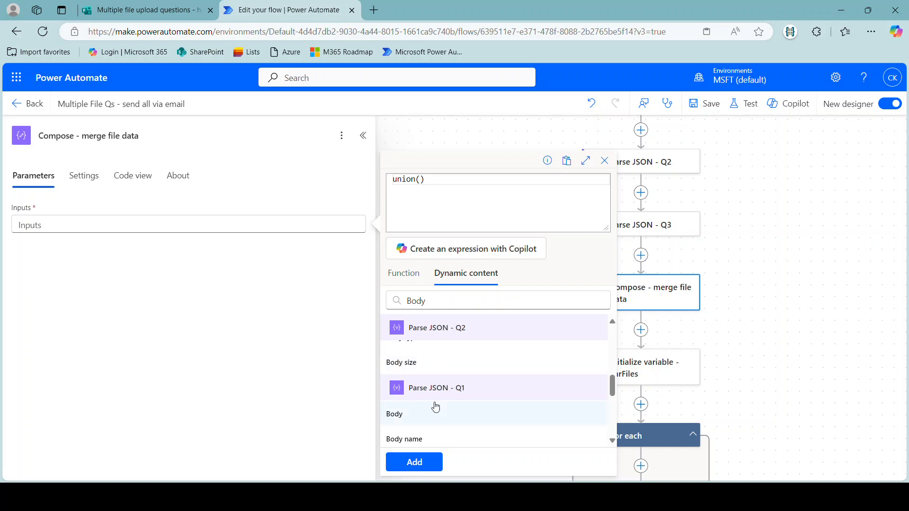
{"action": "left_click", "coordinate": [399, 415]}
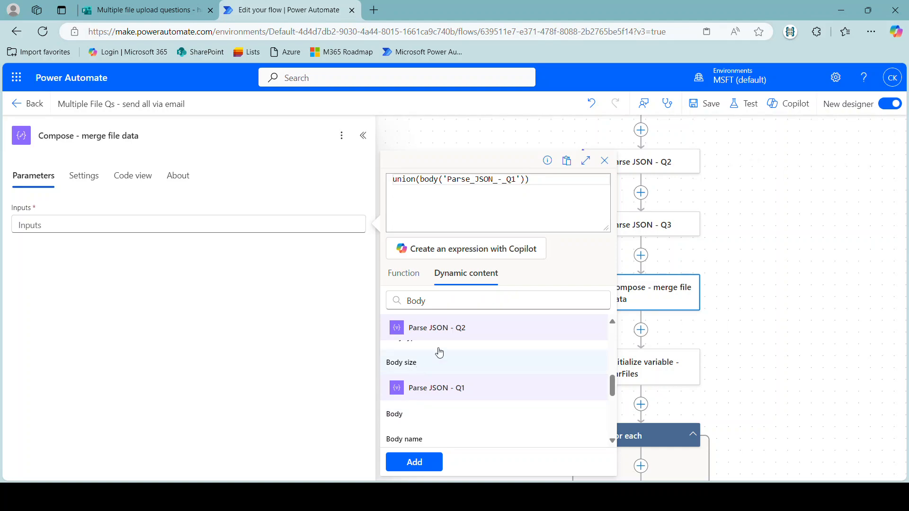
- Insert the Parse JSON - Q2 Body as the second argument of union(), separated by a comma
{"action": "type", "text": ","}
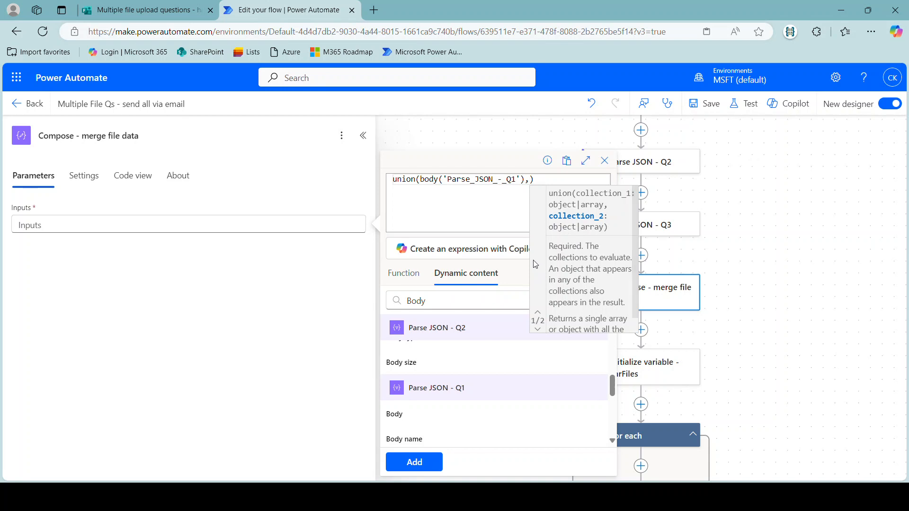
{"action": "left_click", "coordinate": [527, 180]}
{"action": "type", "text": ","}
{"action": "scroll", "coordinate": [414, 367], "scroll_direction": "up", "scroll_amount": 3}
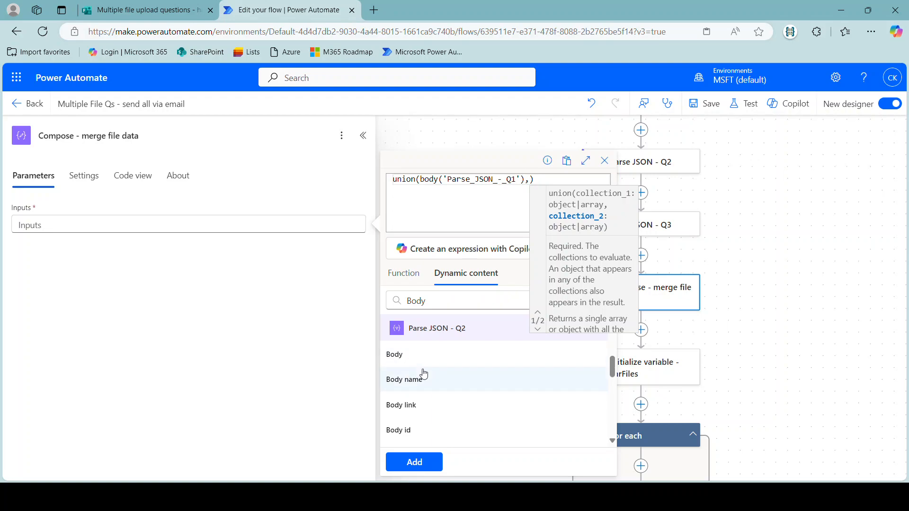
{"action": "scroll", "coordinate": [420, 372], "scroll_direction": "down", "scroll_amount": 2}
{"action": "scroll", "coordinate": [428, 382], "scroll_direction": "up", "scroll_amount": 1}
{"action": "scroll", "coordinate": [428, 382], "scroll_direction": "up", "scroll_amount": 2}
{"action": "left_click", "coordinate": [404, 363]}
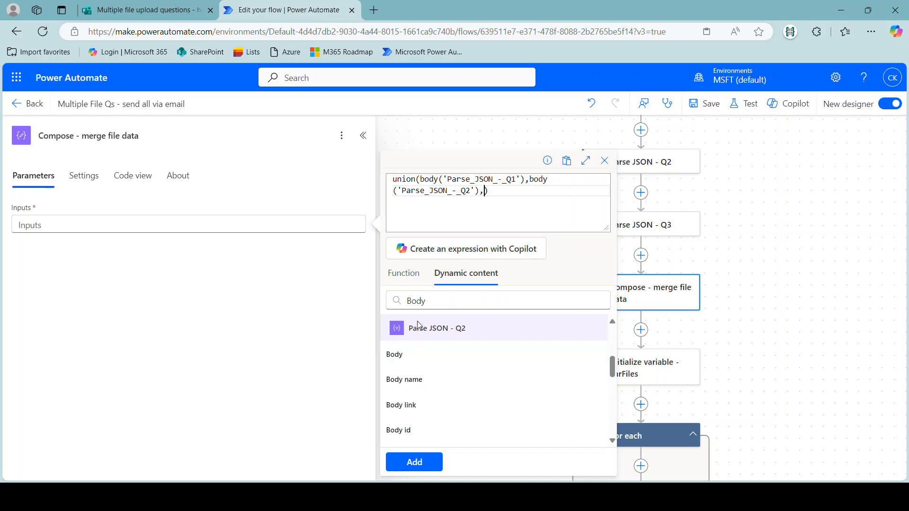
- Insert the Parse JSON - Q3 Body as the third argument of union() and add the expression to the Compose inputs
{"action": "type", "text": ","}
{"action": "scroll", "coordinate": [425, 370], "scroll_direction": "down", "scroll_amount": 3}
{"action": "scroll", "coordinate": [425, 374], "scroll_direction": "up", "scroll_amount": 1}
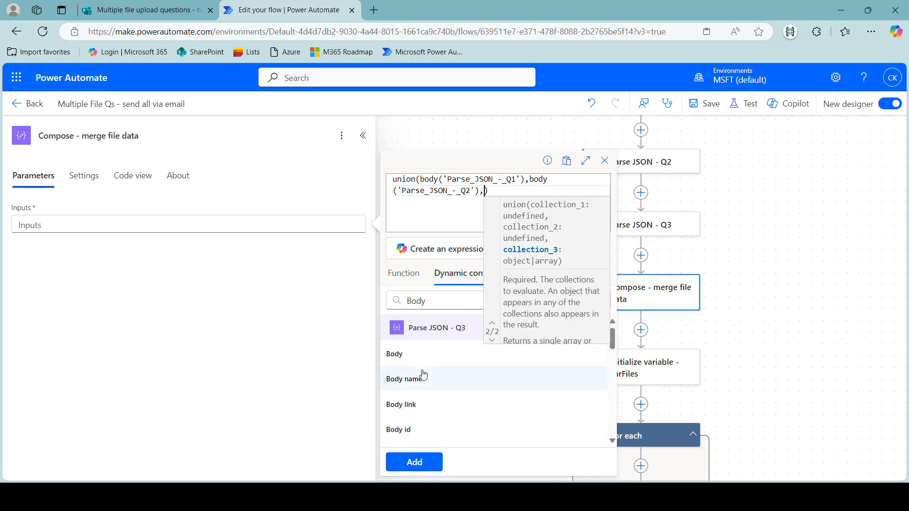
{"action": "left_click", "coordinate": [396, 363]}
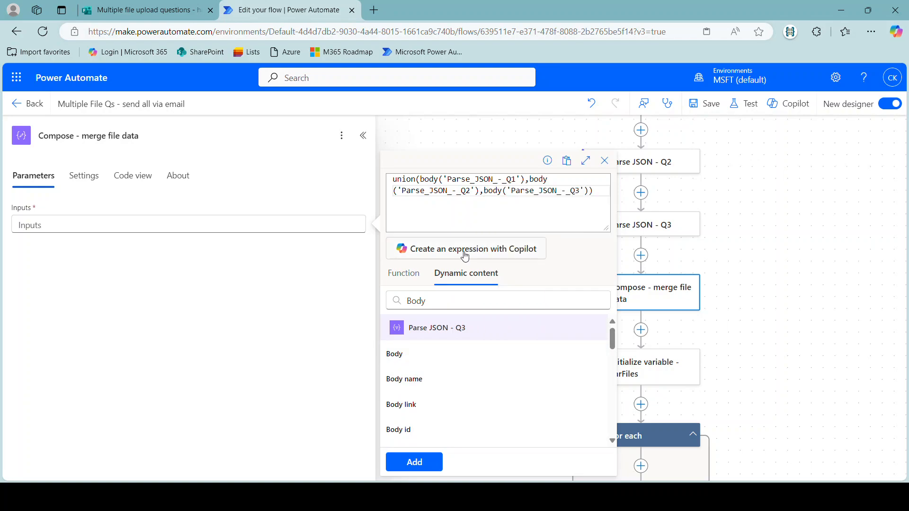
{"action": "left_click", "coordinate": [420, 461]}
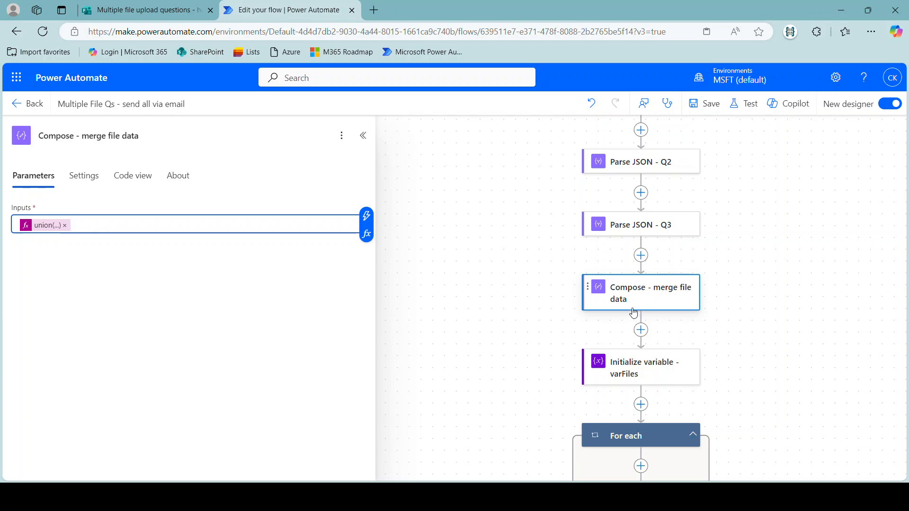
- Replace the For each loop's input with the Outputs of Compose - merge file data
{"action": "scroll", "coordinate": [634, 310], "scroll_direction": "down", "scroll_amount": 1}
{"action": "scroll", "coordinate": [616, 308], "scroll_direction": "down", "scroll_amount": 1}
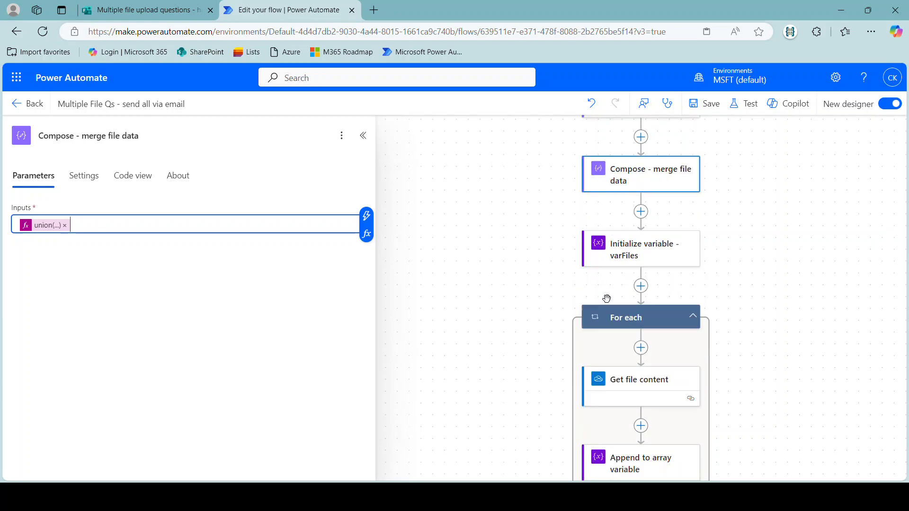
{"action": "left_click", "coordinate": [637, 317]}
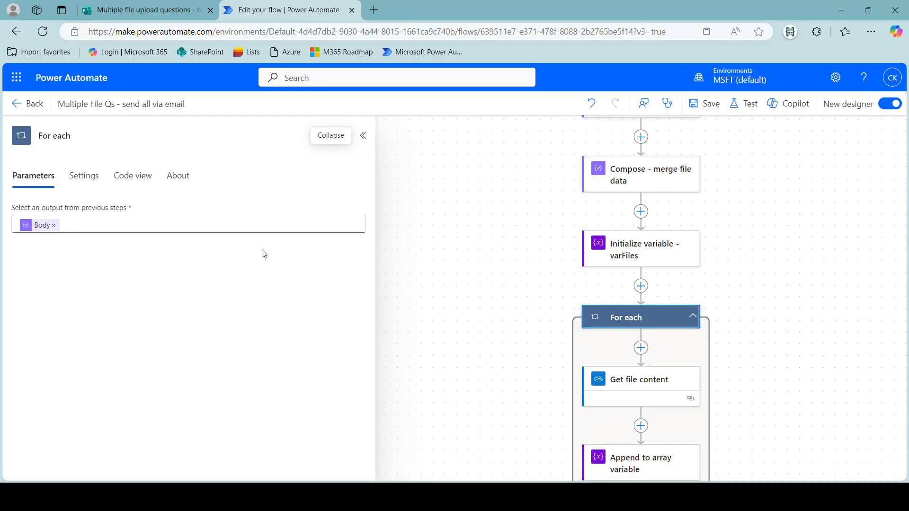
{"action": "mouse_move", "coordinate": [50, 230]}
{"action": "left_click", "coordinate": [54, 224]}
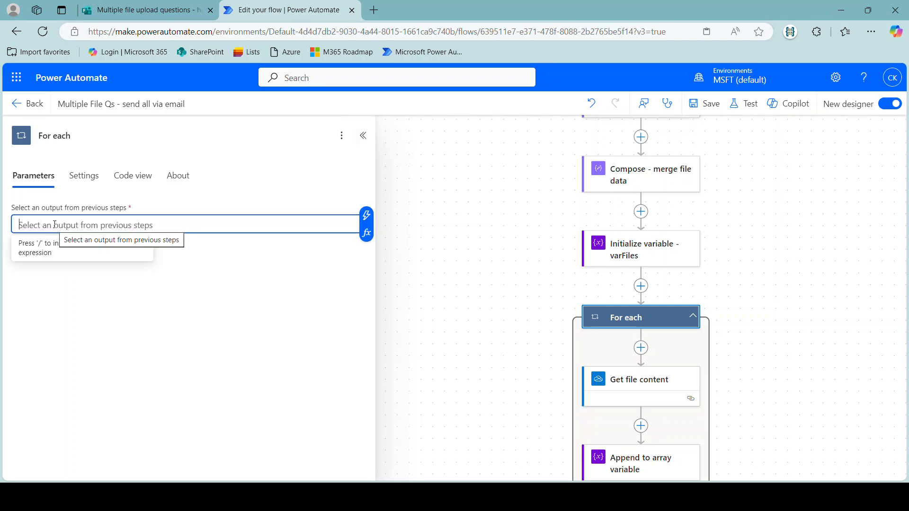
{"action": "left_click", "coordinate": [367, 217]}
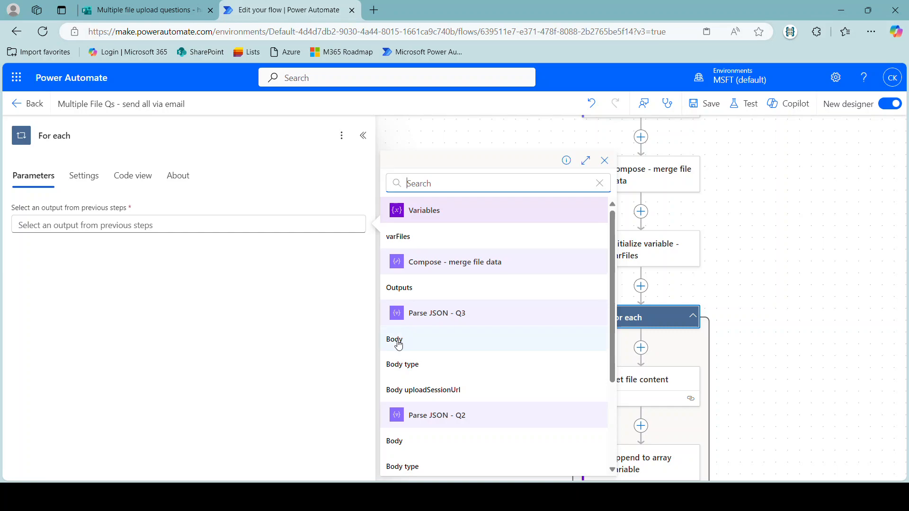
{"action": "left_click", "coordinate": [395, 294]}
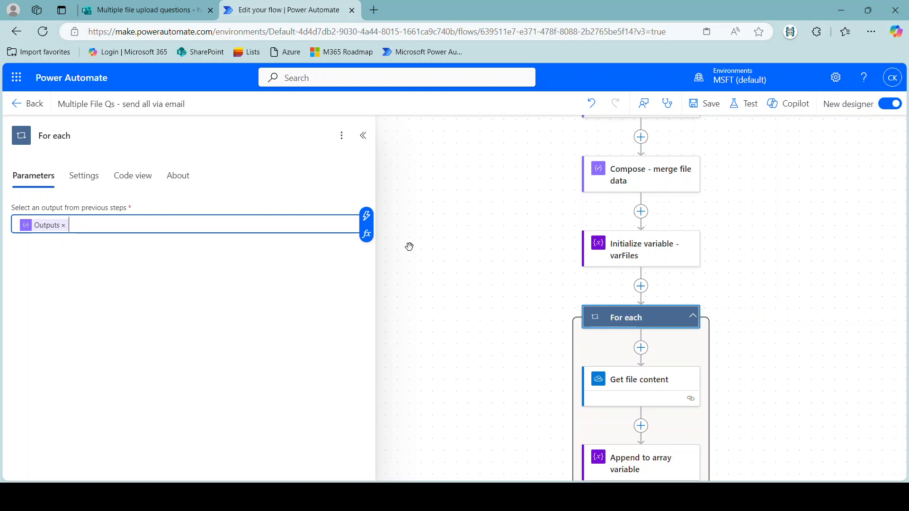
- Check the Append to array variable action inside the For each loop and save the flow
{"action": "scroll", "coordinate": [473, 296], "scroll_direction": "down", "scroll_amount": 1}
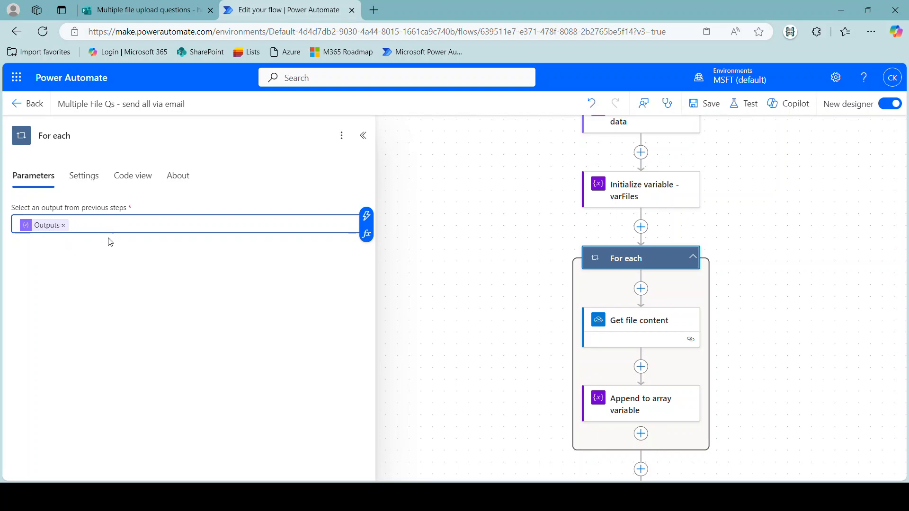
{"action": "scroll", "coordinate": [527, 274], "scroll_direction": "down", "scroll_amount": 1}
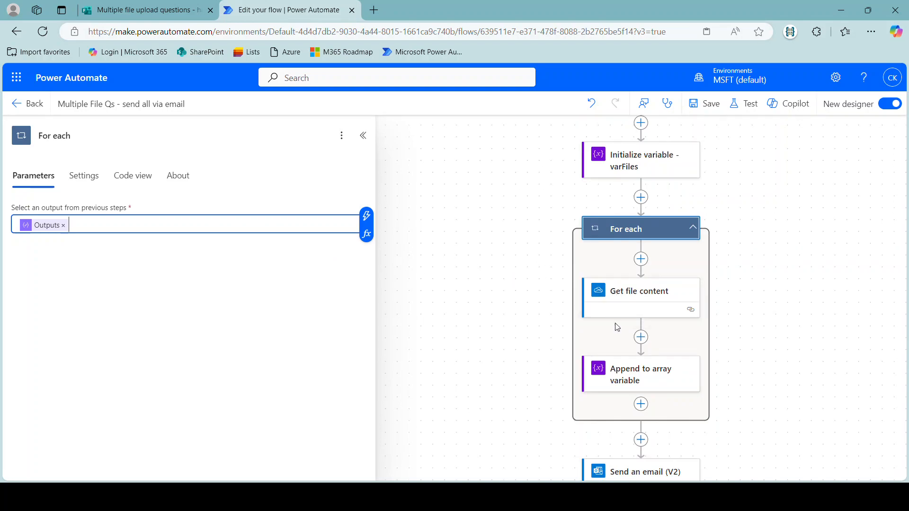
{"action": "scroll", "coordinate": [625, 376], "scroll_direction": "down", "scroll_amount": 2}
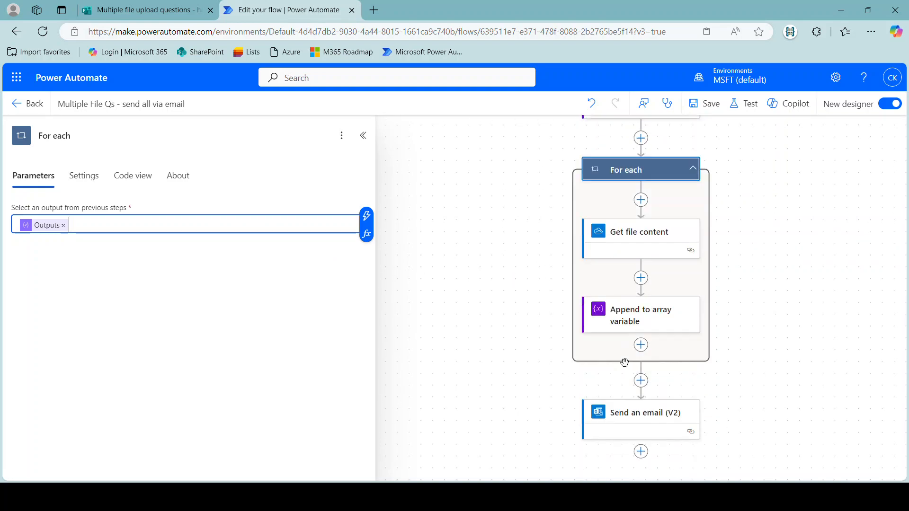
{"action": "left_click", "coordinate": [625, 320]}
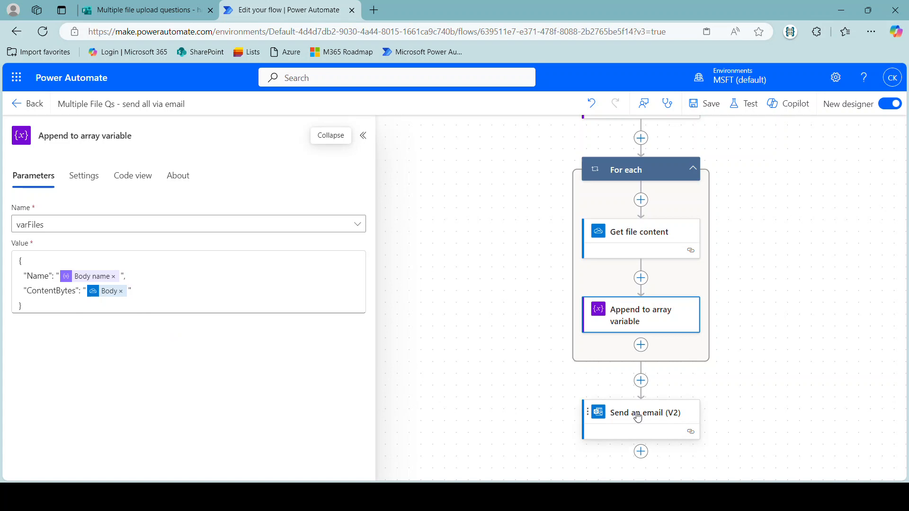
{"action": "left_click", "coordinate": [704, 104]}
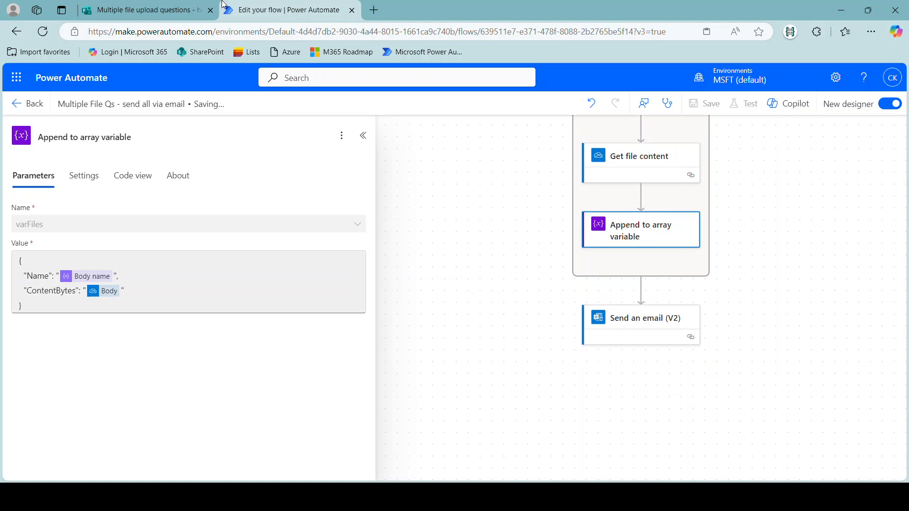
- Switch to the Microsoft Forms form, preview it, and upload Email with booklet.docx for Q1
{"action": "left_click", "coordinate": [114, 8]}
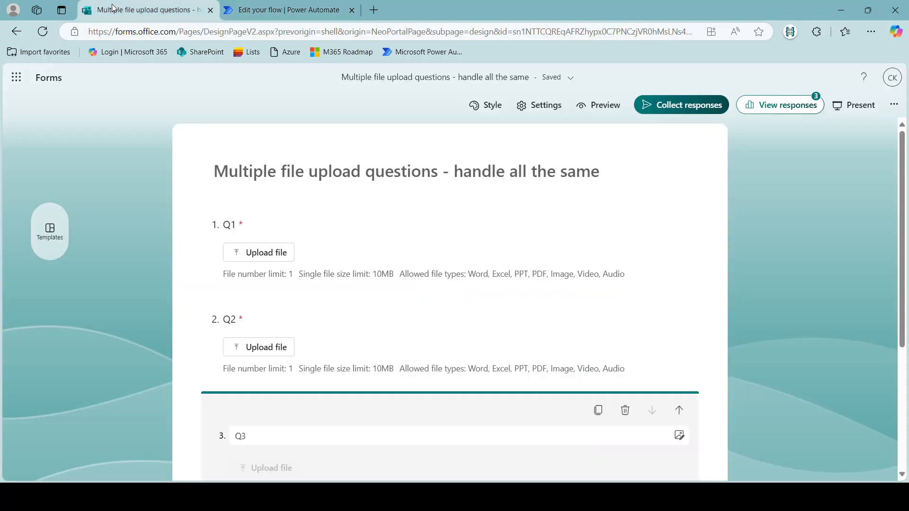
{"action": "left_click", "coordinate": [598, 106]}
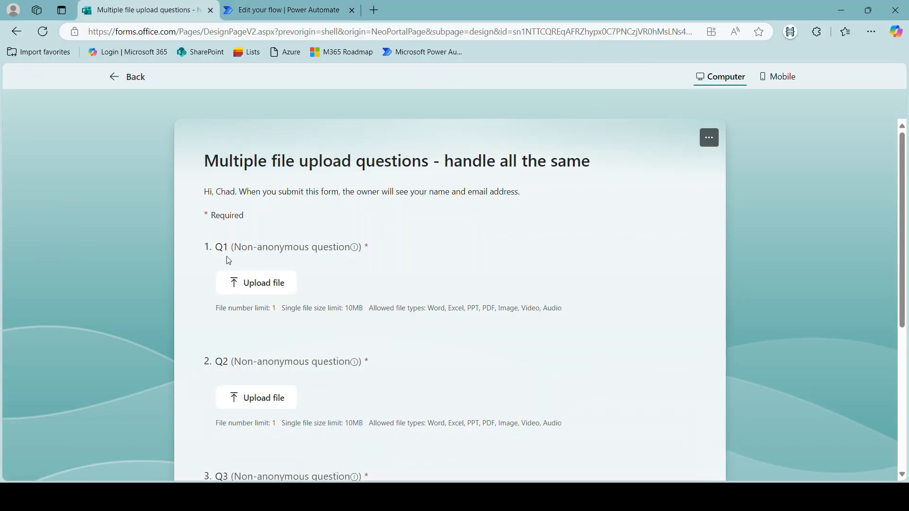
{"action": "left_click", "coordinate": [261, 284]}
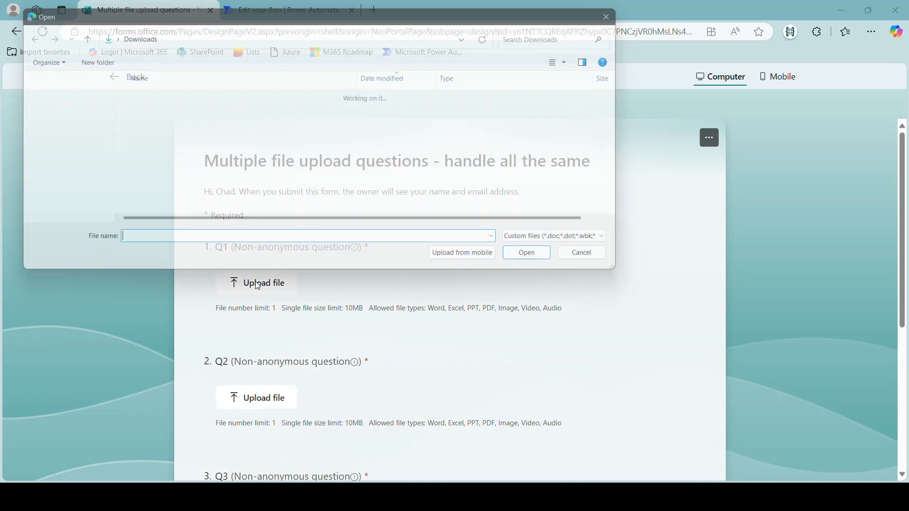
{"action": "left_click", "coordinate": [148, 112]}
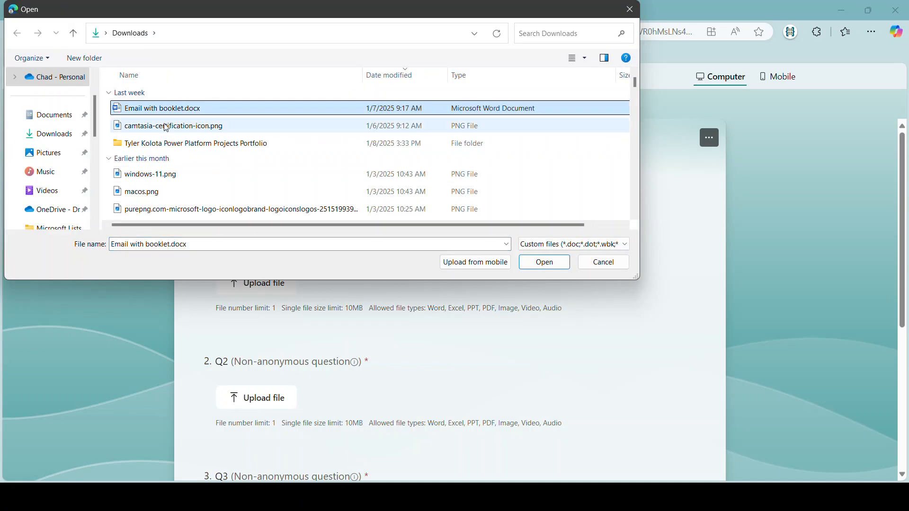
{"action": "left_click", "coordinate": [544, 262]}
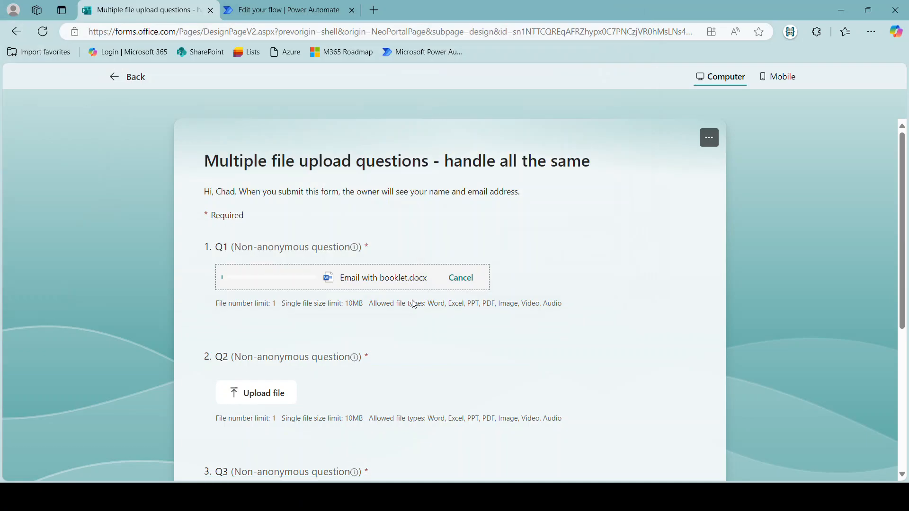
- Upload camtasia-certification-icon.png for Q2 and windows-11.png for Q3
{"action": "left_click", "coordinate": [260, 397]}
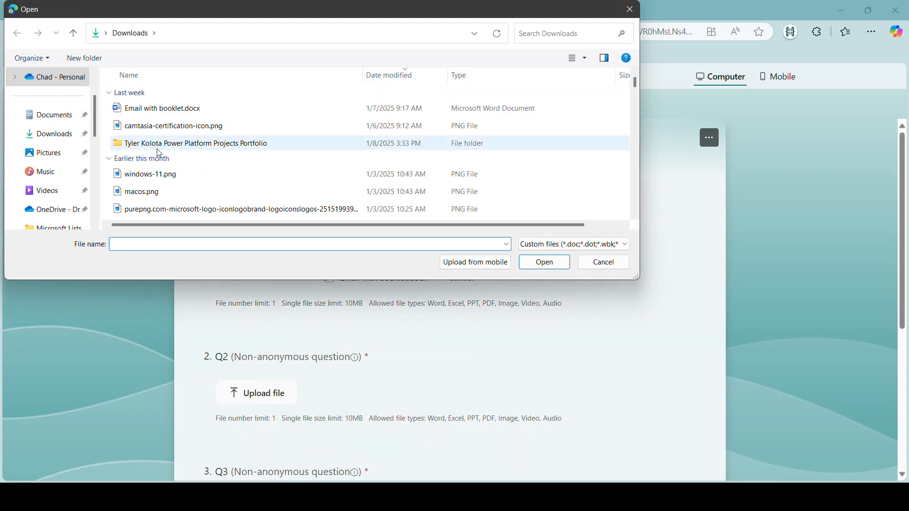
{"action": "left_click", "coordinate": [152, 131]}
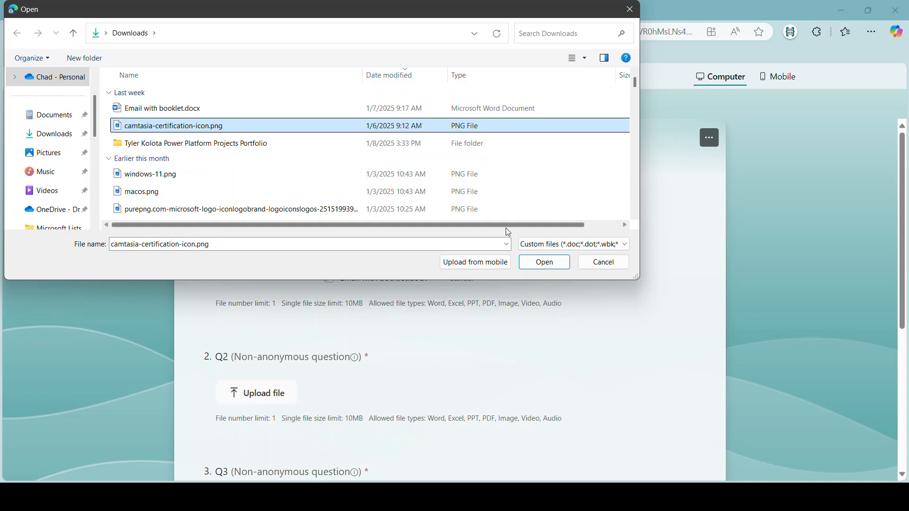
{"action": "left_click", "coordinate": [545, 264]}
{"action": "scroll", "coordinate": [249, 387], "scroll_direction": "down", "scroll_amount": 3}
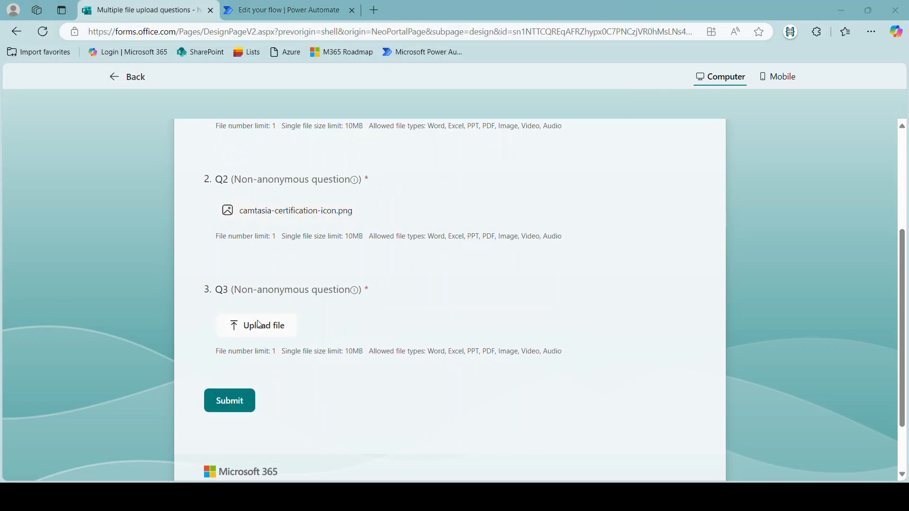
{"action": "left_click", "coordinate": [259, 325]}
{"action": "left_click", "coordinate": [137, 178]}
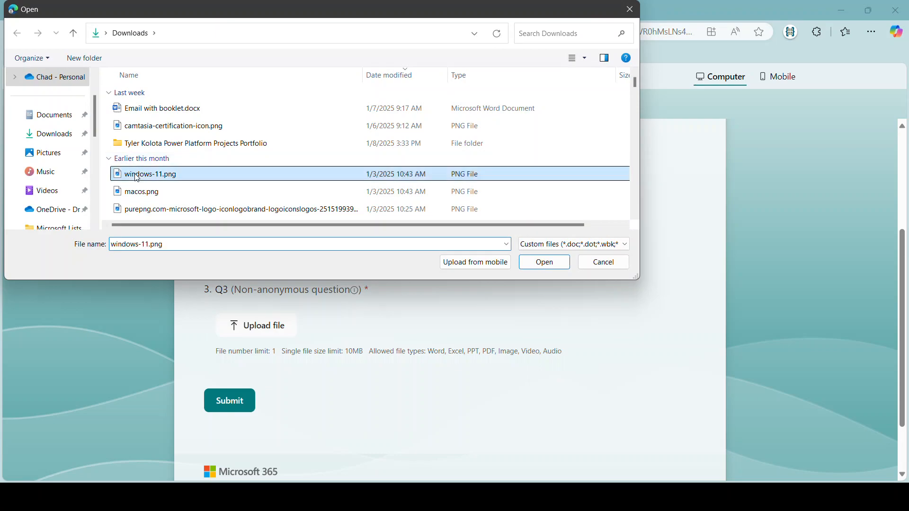
{"action": "left_click", "coordinate": [530, 263]}
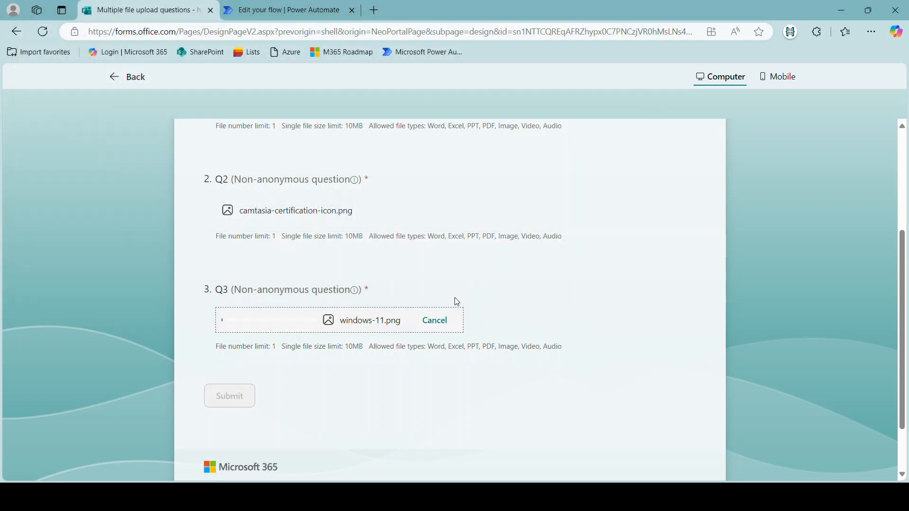
- Review the files attached to the three questions and submit the form response
{"action": "scroll", "coordinate": [353, 284], "scroll_direction": "up", "scroll_amount": 4}
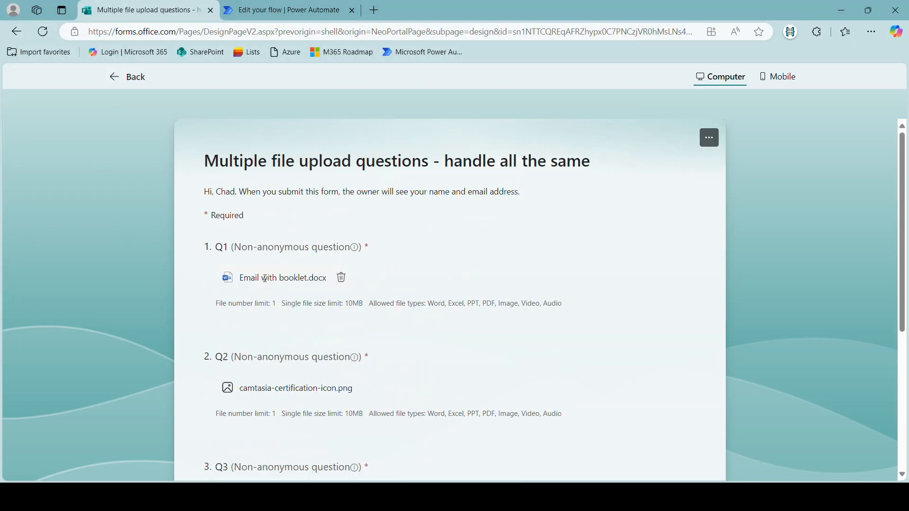
{"action": "scroll", "coordinate": [275, 312], "scroll_direction": "down", "scroll_amount": 3}
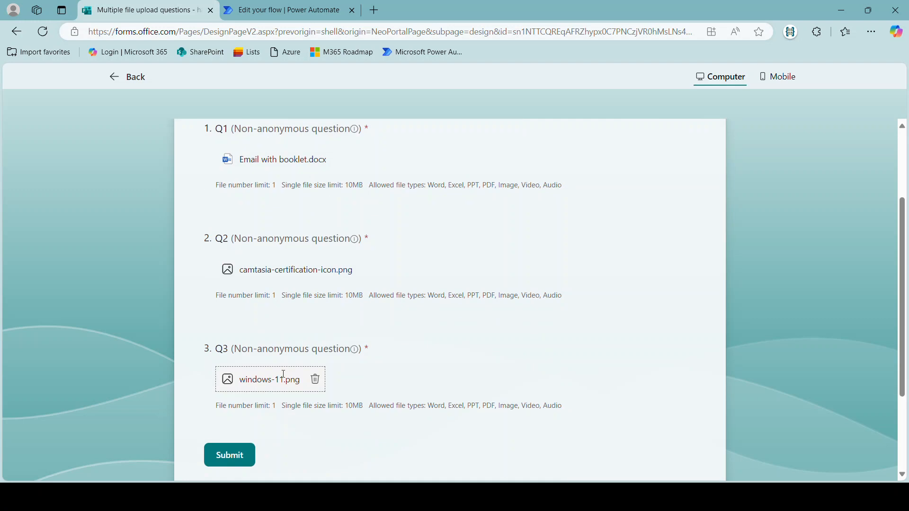
{"action": "scroll", "coordinate": [284, 401], "scroll_direction": "down", "scroll_amount": 1}
{"action": "left_click", "coordinate": [227, 403]}
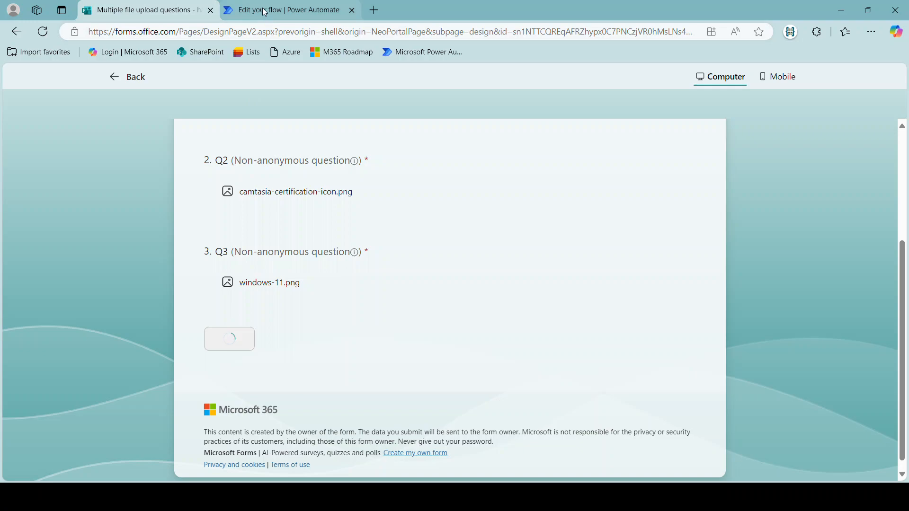
- Return to Power Automate, leave the flow designer, refresh the run history and open the most recent run
{"action": "left_click", "coordinate": [282, 10]}
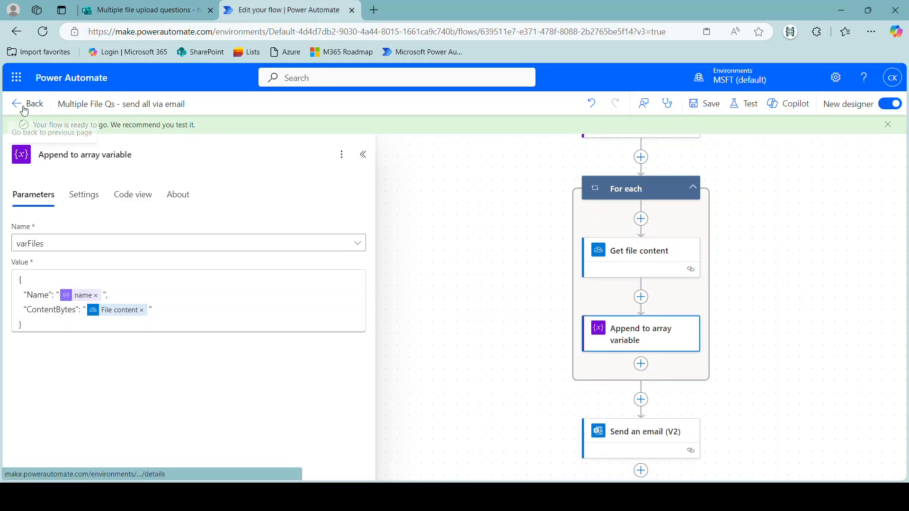
{"action": "left_click", "coordinate": [24, 108]}
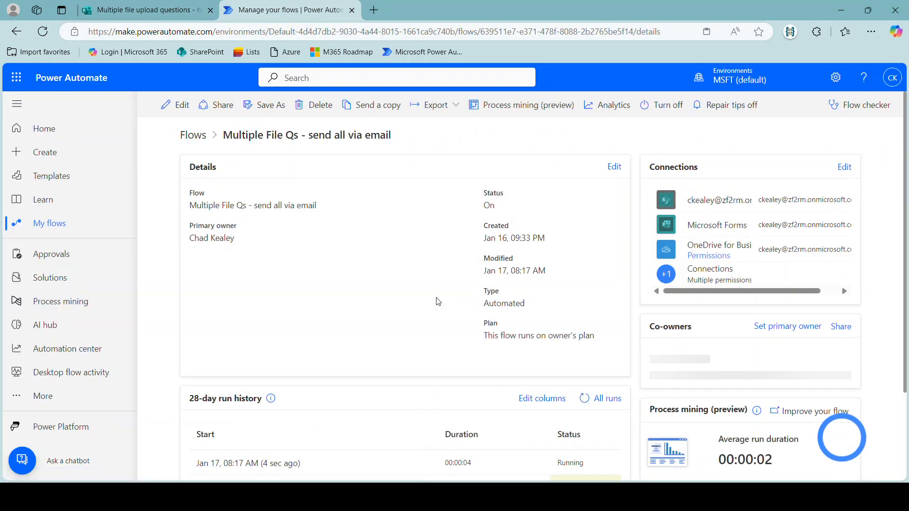
{"action": "scroll", "coordinate": [433, 303], "scroll_direction": "down", "scroll_amount": 3}
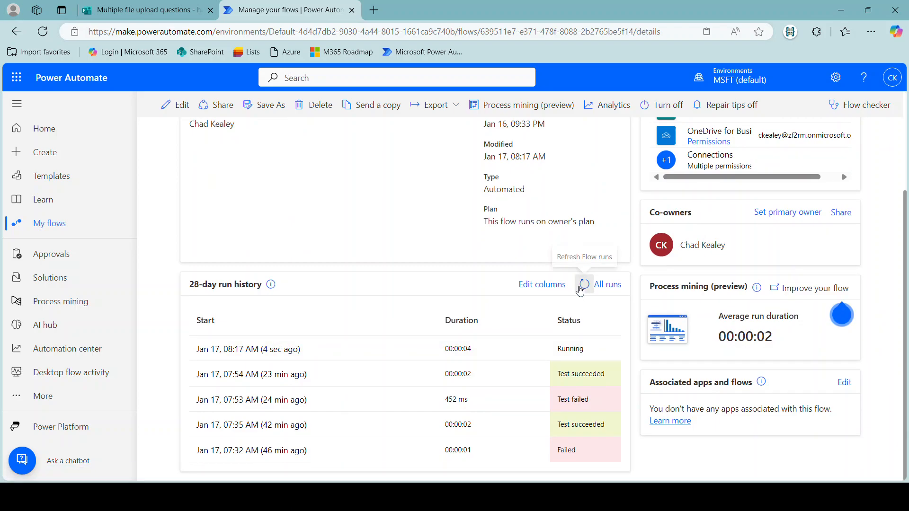
{"action": "left_click", "coordinate": [585, 284]}
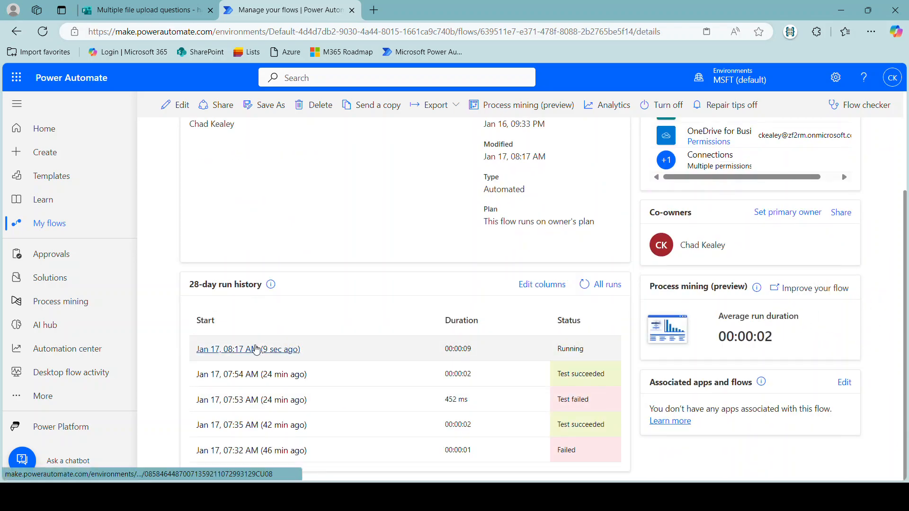
{"action": "left_click", "coordinate": [585, 284]}
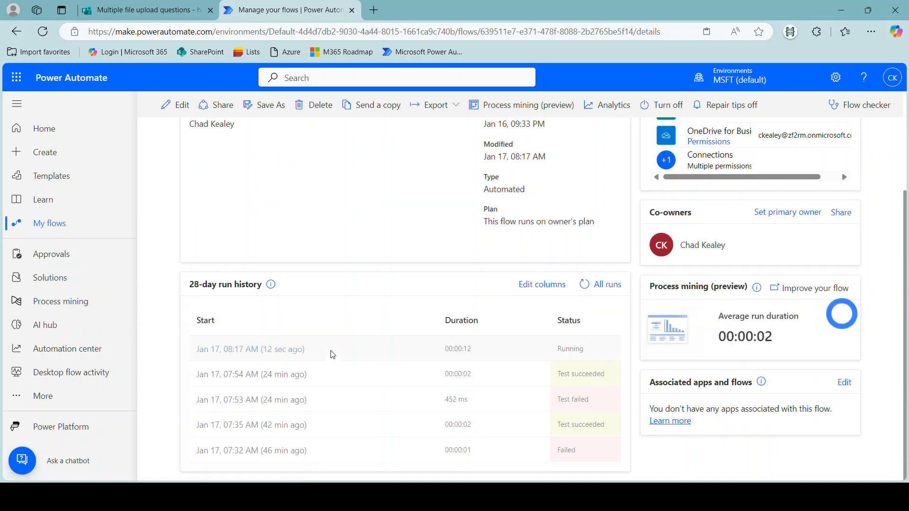
{"action": "left_click", "coordinate": [239, 350]}
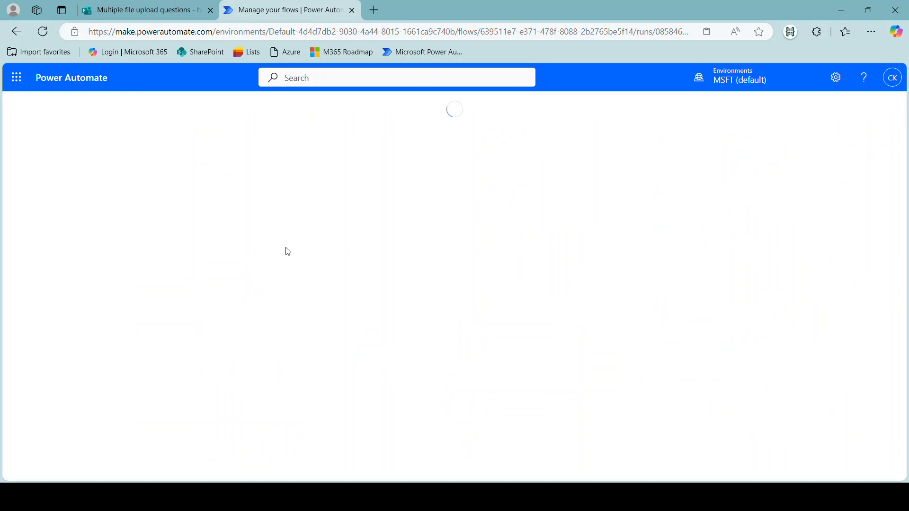
- Expand the For each loop in the run and check its actions through to Send an email (V2)
{"action": "scroll", "coordinate": [352, 245], "scroll_direction": "down", "scroll_amount": 10}
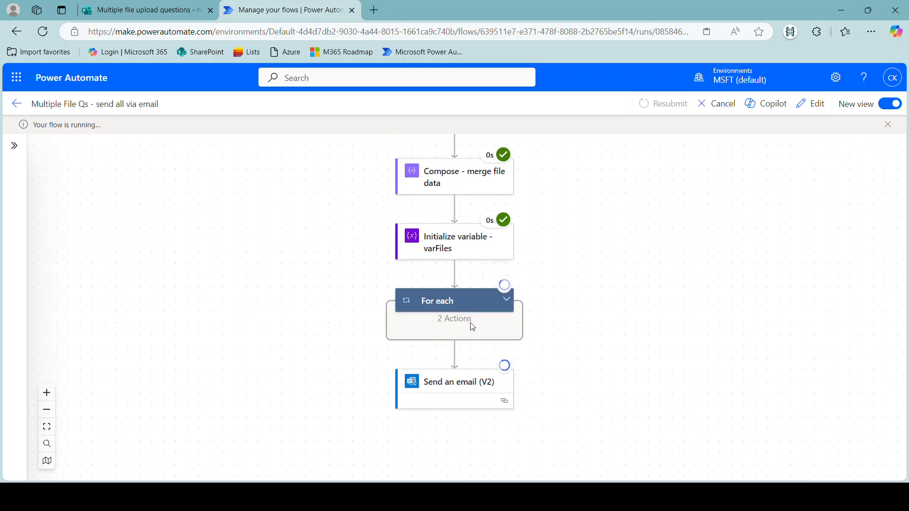
{"action": "left_click", "coordinate": [507, 299]}
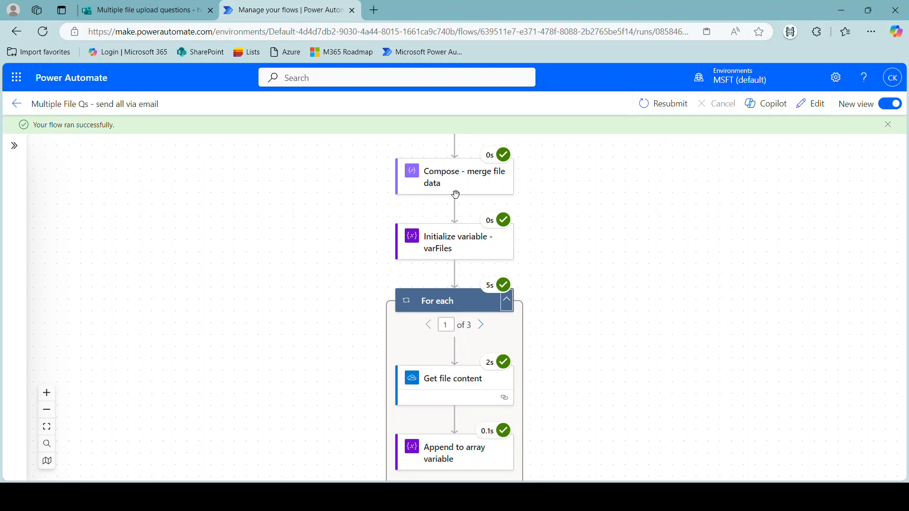
{"action": "scroll", "coordinate": [469, 333], "scroll_direction": "down", "scroll_amount": 1}
{"action": "scroll", "coordinate": [456, 257], "scroll_direction": "up", "scroll_amount": 1}
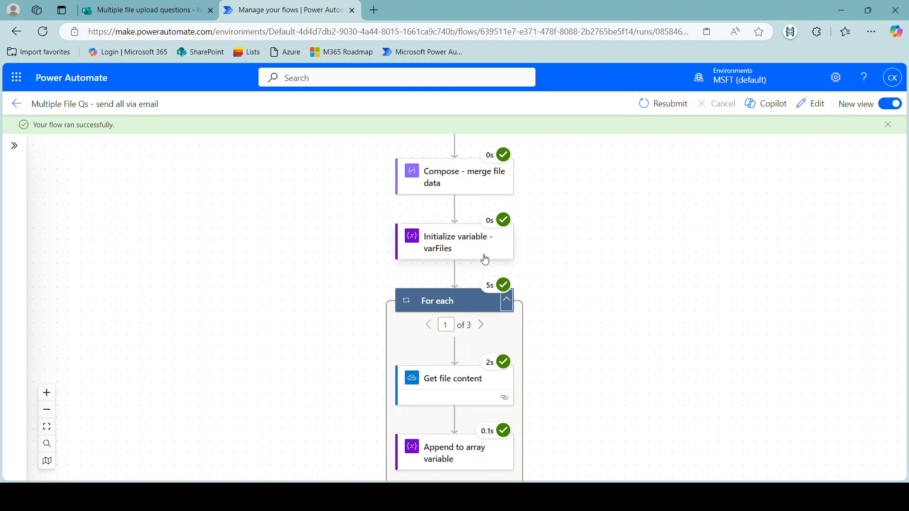
{"action": "scroll", "coordinate": [474, 261], "scroll_direction": "down", "scroll_amount": 7}
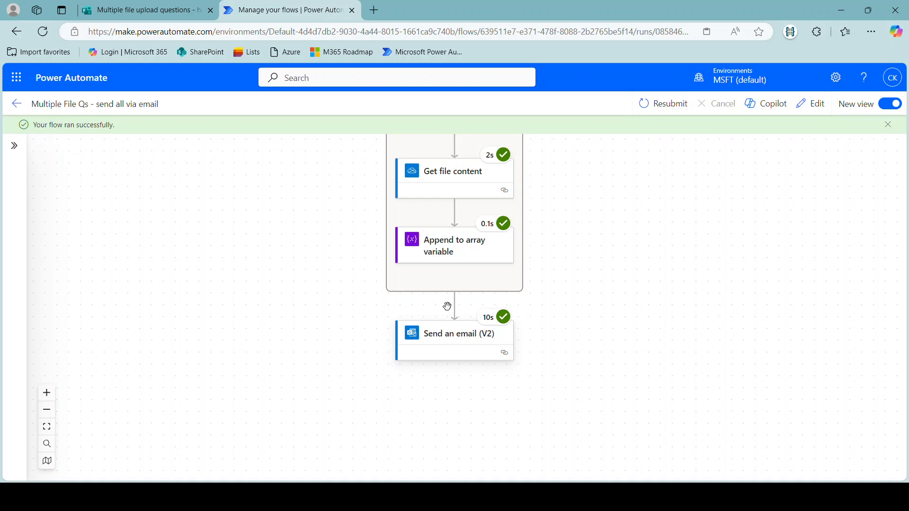
- Open Outlook from Microsoft 365 in a new browser tab and view the Form submission confirmation email with its attachments
{"action": "left_click", "coordinate": [374, 11]}
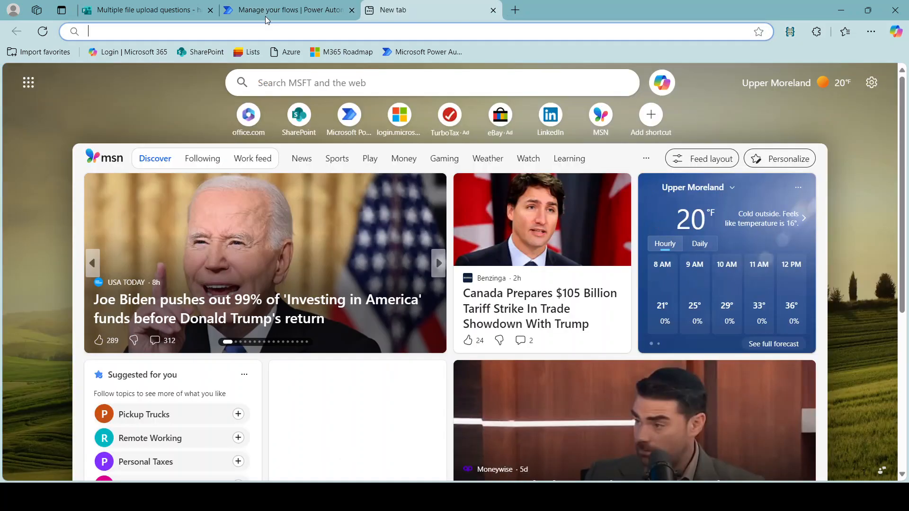
{"action": "left_click", "coordinate": [153, 54]}
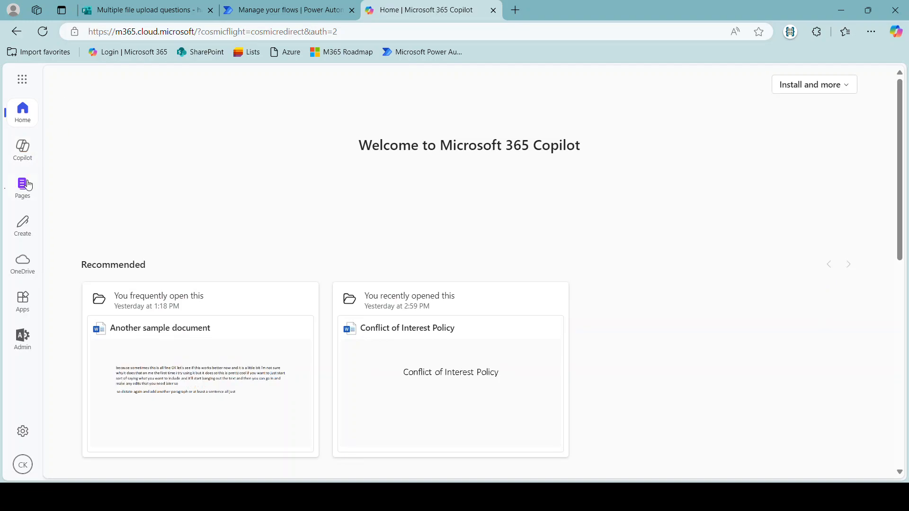
{"action": "left_click", "coordinate": [27, 82]}
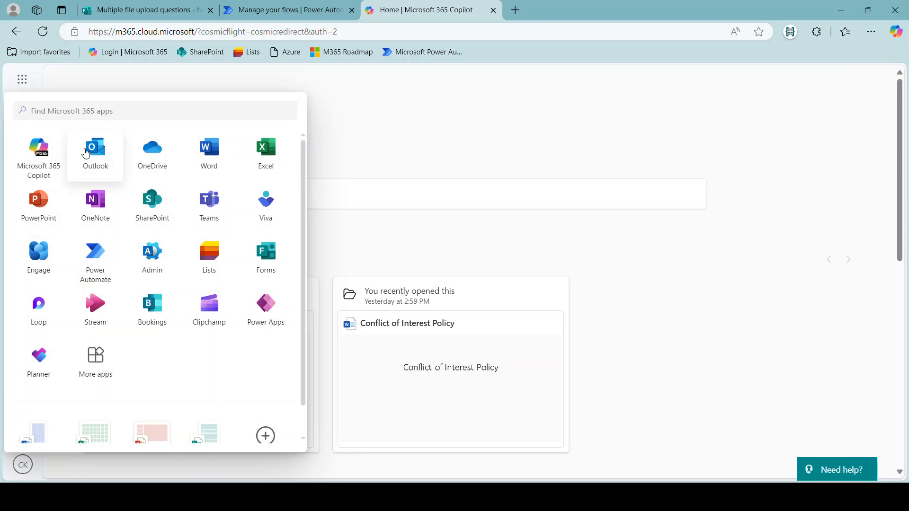
{"action": "left_click", "coordinate": [107, 149]}
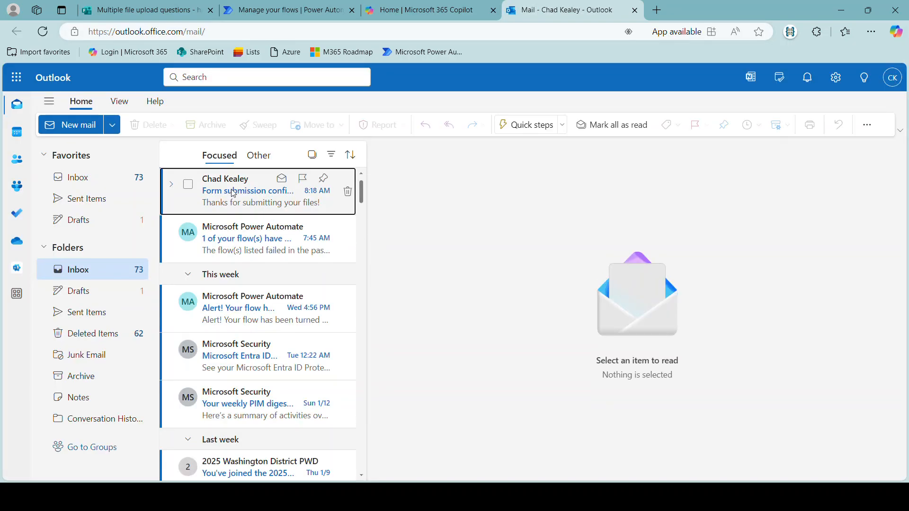
{"action": "left_click", "coordinate": [234, 193]}
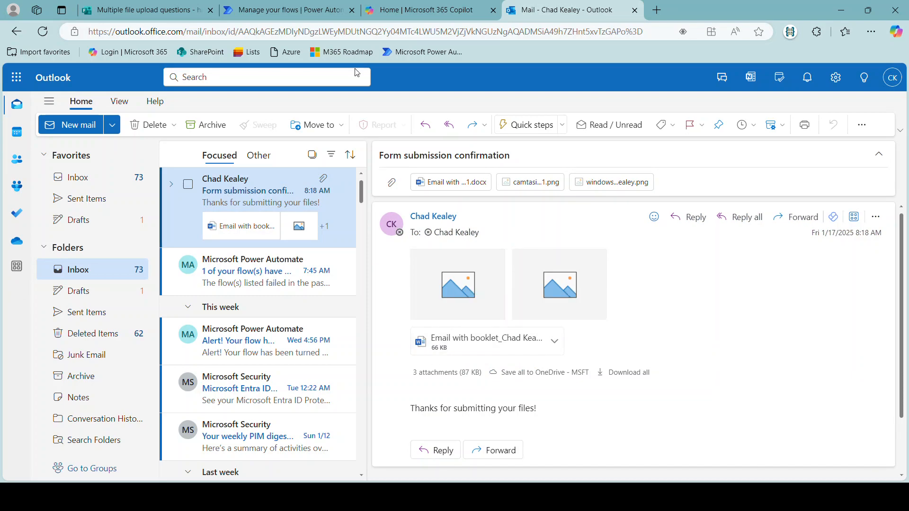
- Switch back to the Power Automate run and review the Parse JSON, Compose - merge file data, Initialize variable and For each actions
{"action": "left_click", "coordinate": [289, 10]}
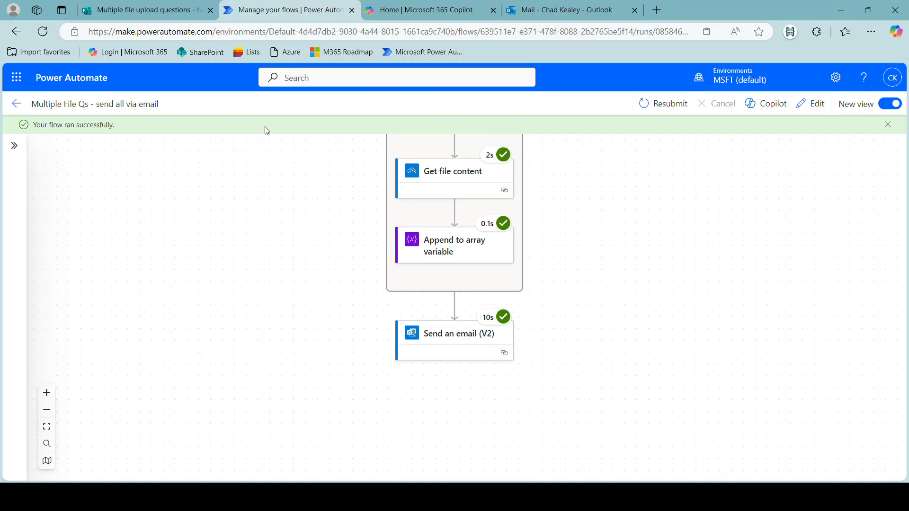
{"action": "scroll", "coordinate": [326, 260], "scroll_direction": "up", "scroll_amount": 5}
{"action": "scroll", "coordinate": [325, 260], "scroll_direction": "up", "scroll_amount": 6}
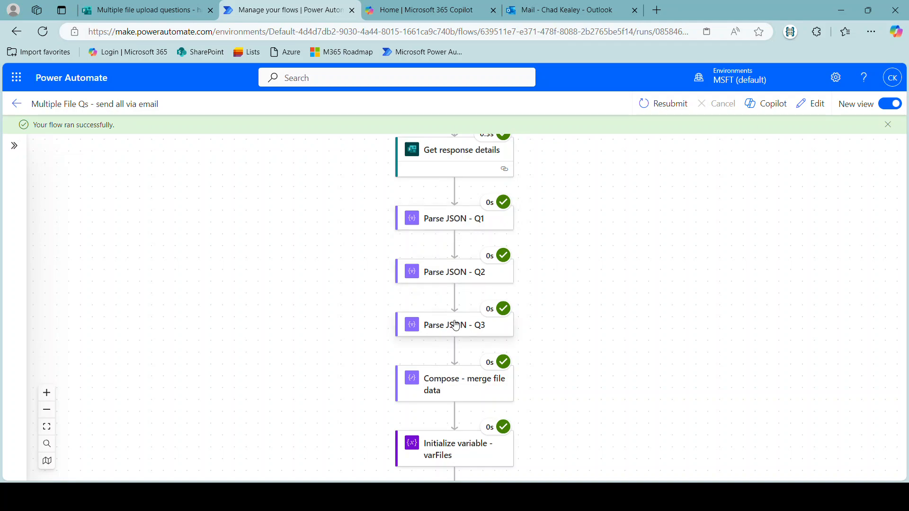
{"action": "scroll", "coordinate": [453, 310], "scroll_direction": "down", "scroll_amount": 2}
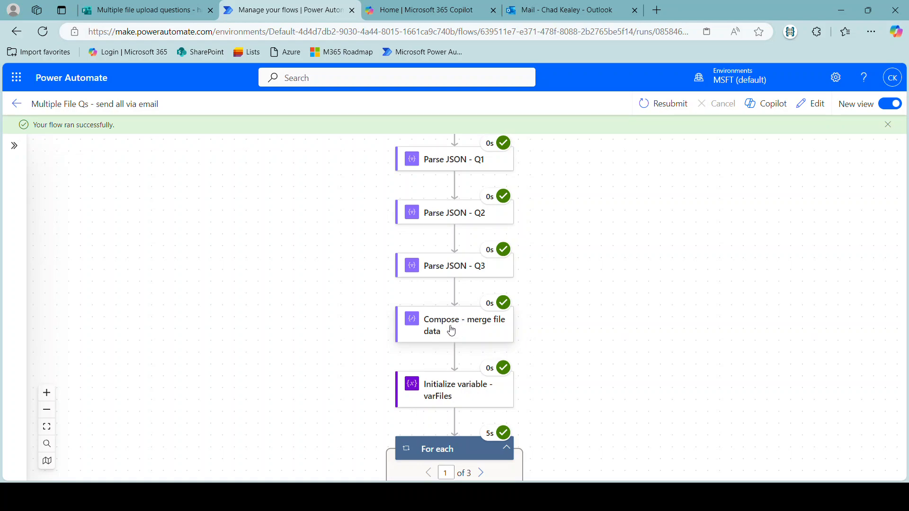
{"action": "scroll", "coordinate": [468, 381], "scroll_direction": "down", "scroll_amount": 4}
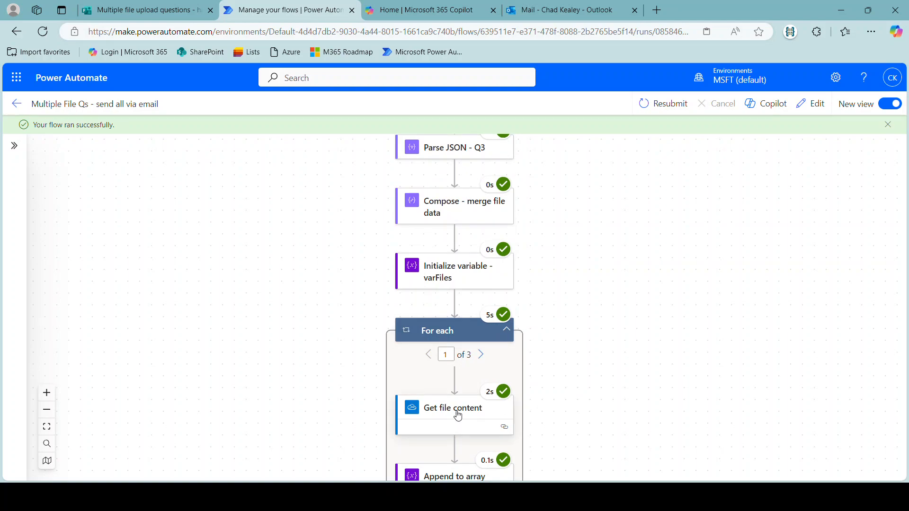
{"action": "scroll", "coordinate": [479, 417], "scroll_direction": "down", "scroll_amount": 2}
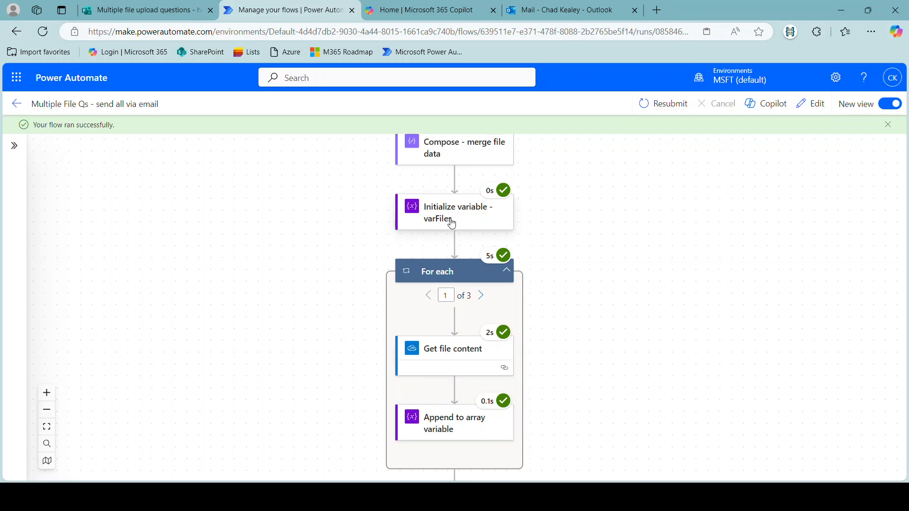
{"action": "scroll", "coordinate": [452, 223], "scroll_direction": "up", "scroll_amount": 3}
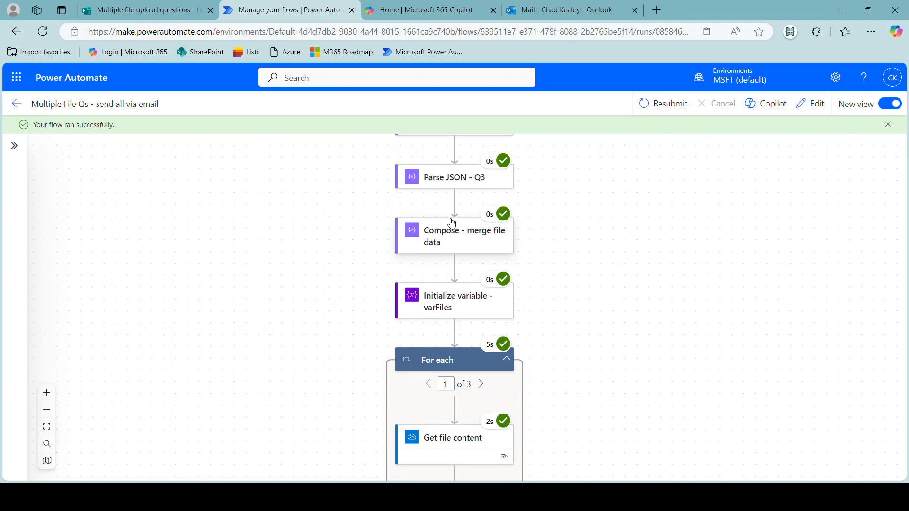
{"action": "scroll", "coordinate": [453, 223], "scroll_direction": "up", "scroll_amount": 4}
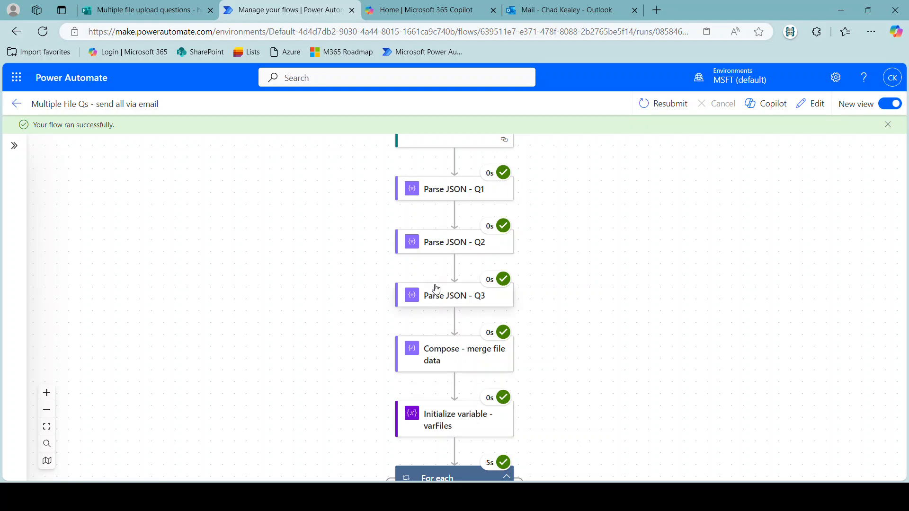
- Review the whole run from the When a new response is submitted trigger through the For each loop to Send an email (V2)
{"action": "scroll", "coordinate": [450, 282], "scroll_direction": "up", "scroll_amount": 3}
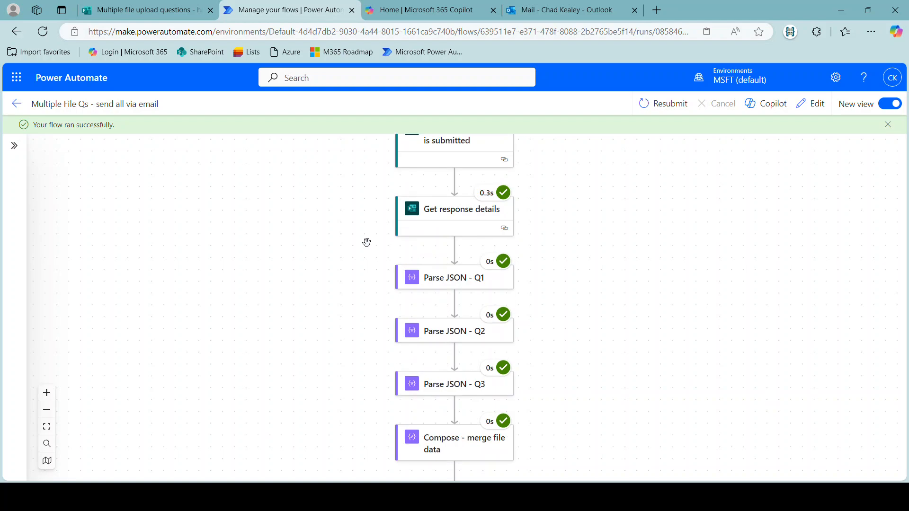
{"action": "scroll", "coordinate": [366, 242], "scroll_direction": "up", "scroll_amount": 2}
{"action": "scroll", "coordinate": [367, 243], "scroll_direction": "down", "scroll_amount": 1}
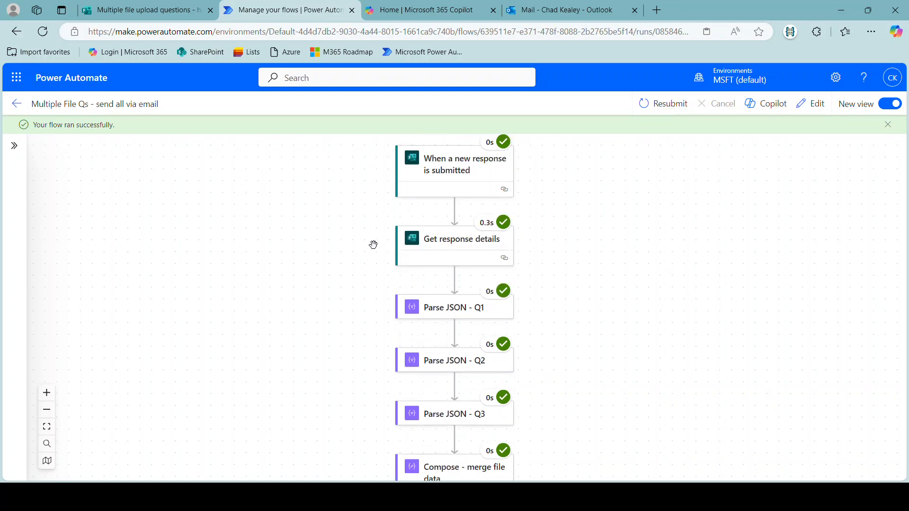
{"action": "scroll", "coordinate": [398, 287], "scroll_direction": "down", "scroll_amount": 5}
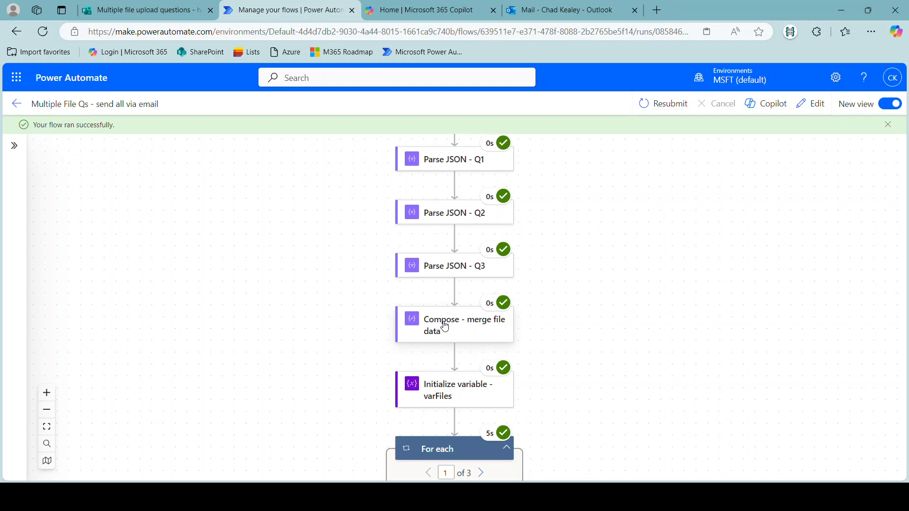
{"action": "scroll", "coordinate": [442, 331], "scroll_direction": "down", "scroll_amount": 1}
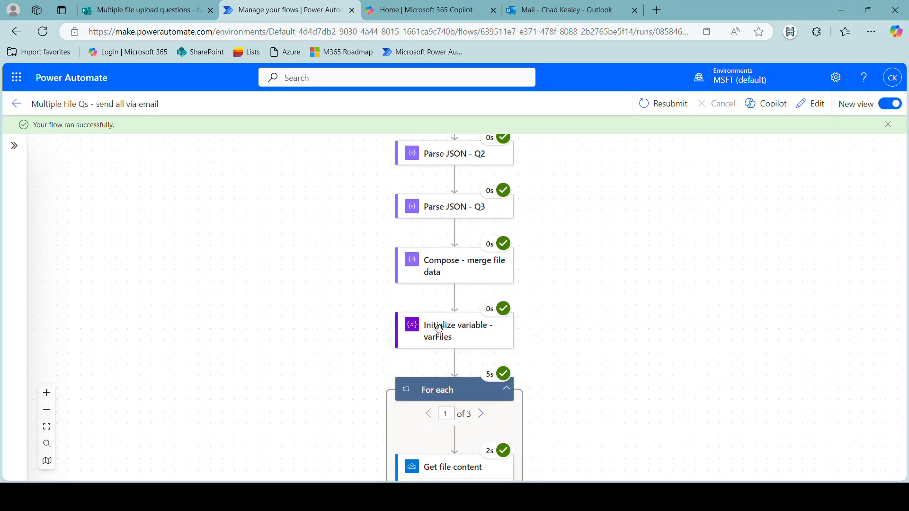
{"action": "scroll", "coordinate": [444, 333], "scroll_direction": "down", "scroll_amount": 2}
{"action": "scroll", "coordinate": [445, 335], "scroll_direction": "down", "scroll_amount": 1}
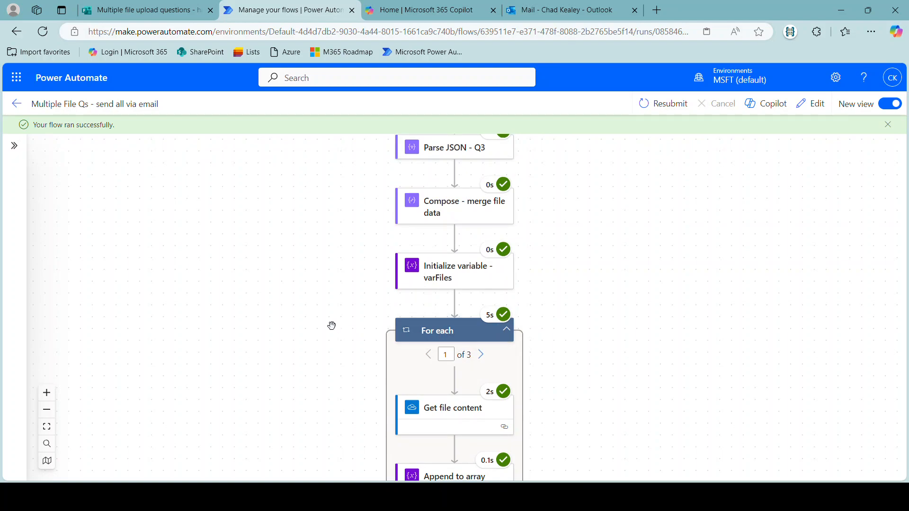
{"action": "scroll", "coordinate": [331, 324], "scroll_direction": "down", "scroll_amount": 2}
{"action": "scroll", "coordinate": [332, 322], "scroll_direction": "down", "scroll_amount": 2}
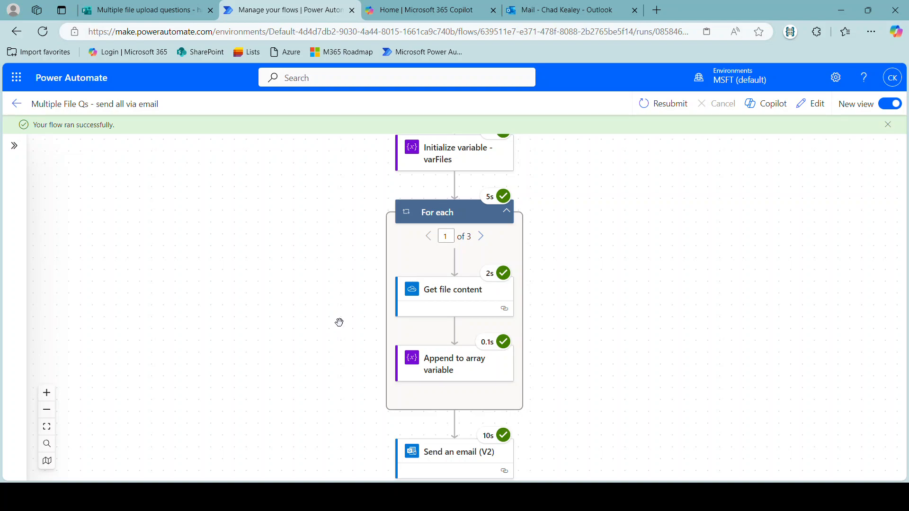
{"action": "scroll", "coordinate": [345, 323], "scroll_direction": "down", "scroll_amount": 1}
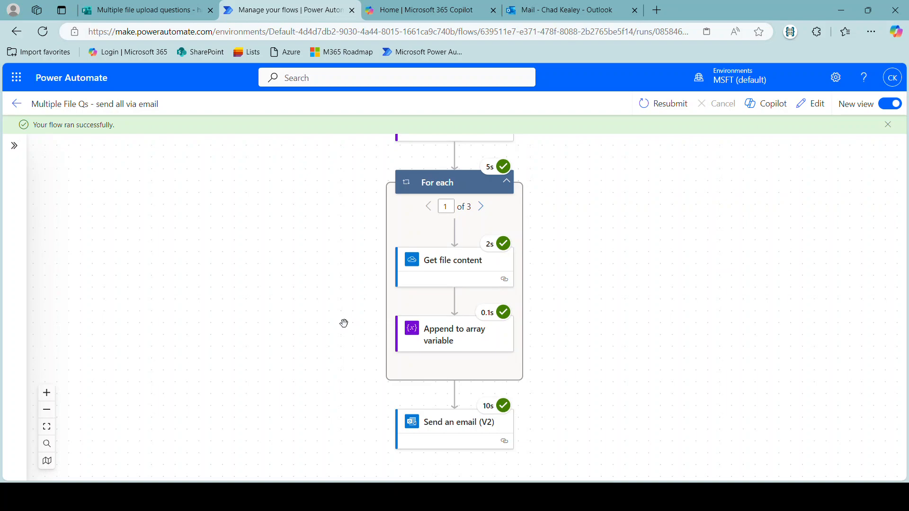